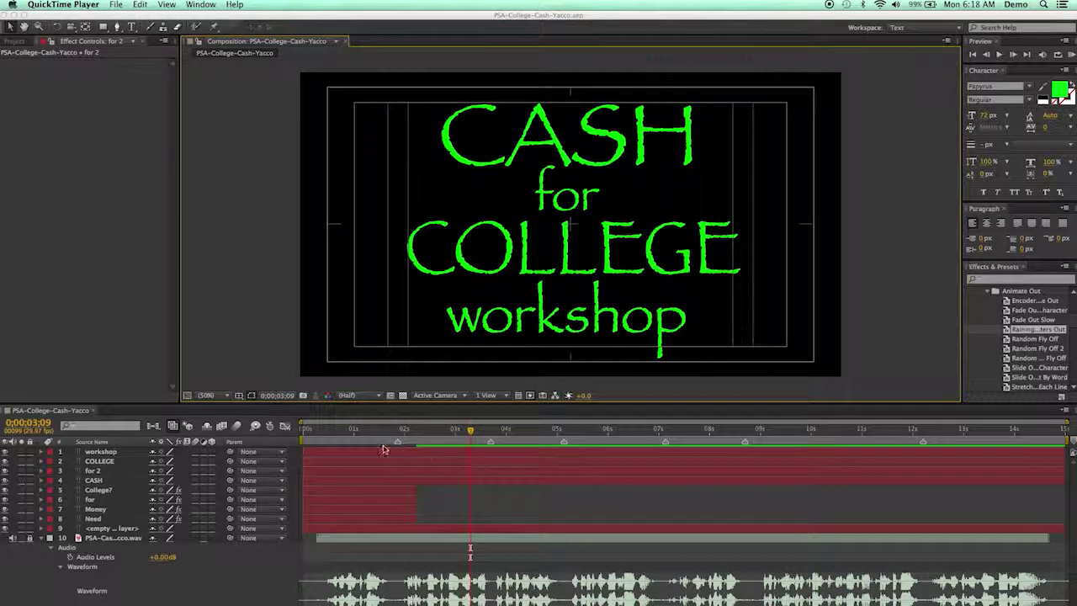
Step: Trim the workshop, COLLEGE, for 2 and CASH layers to start at the marker just before 2 seconds and end at about 4 seconds
{"action": "left_click", "coordinate": [323, 455]}
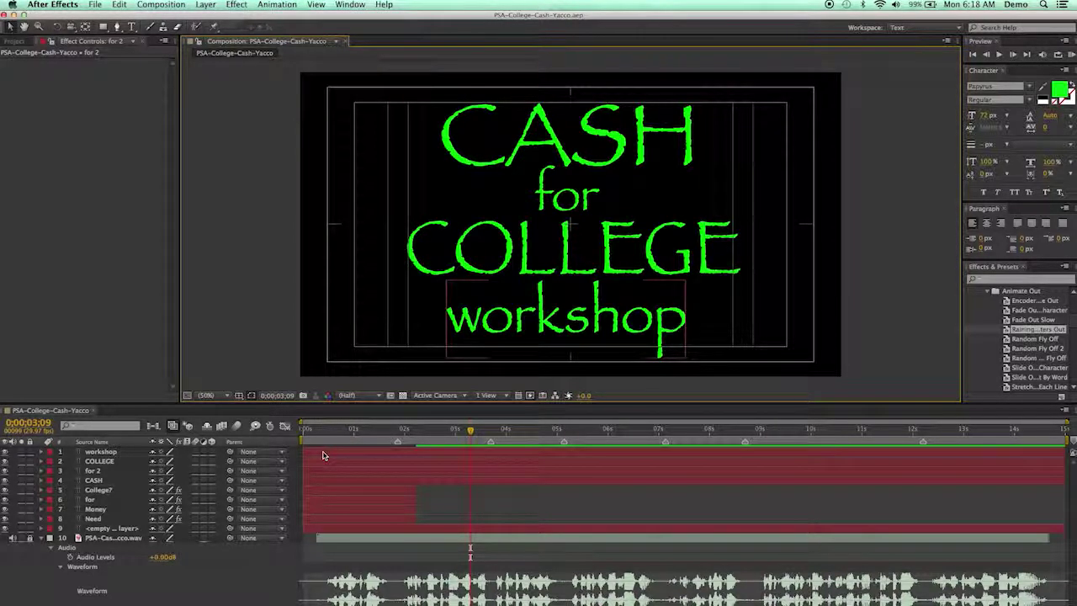
{"action": "left_click", "coordinate": [323, 465]}
{"action": "left_click", "coordinate": [326, 452], "text": "shift"}
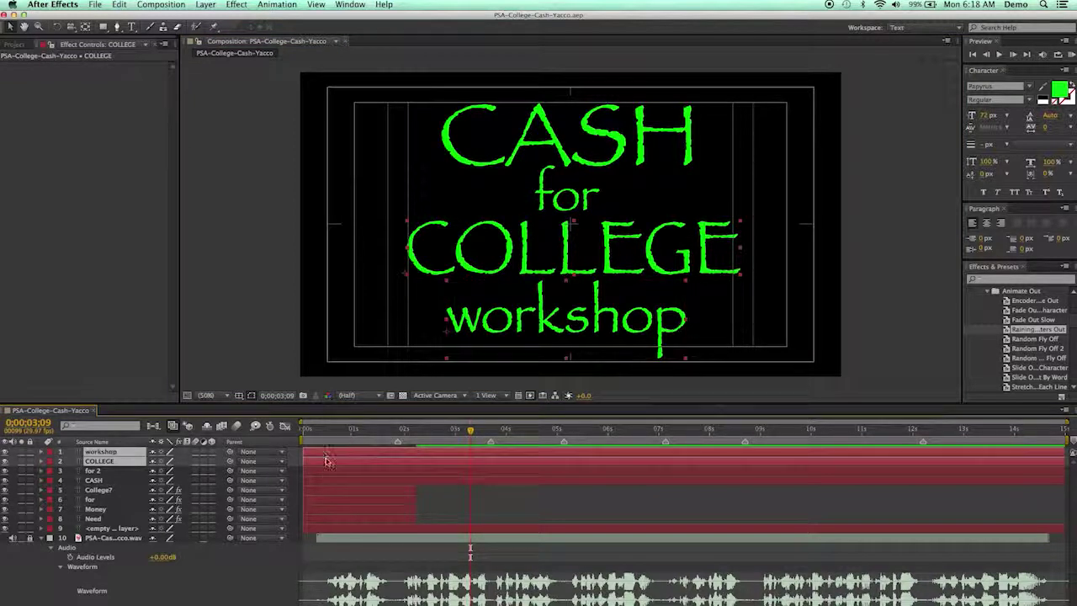
{"action": "left_click", "coordinate": [320, 472], "text": "shift"}
{"action": "left_click", "coordinate": [319, 478], "text": "shift"}
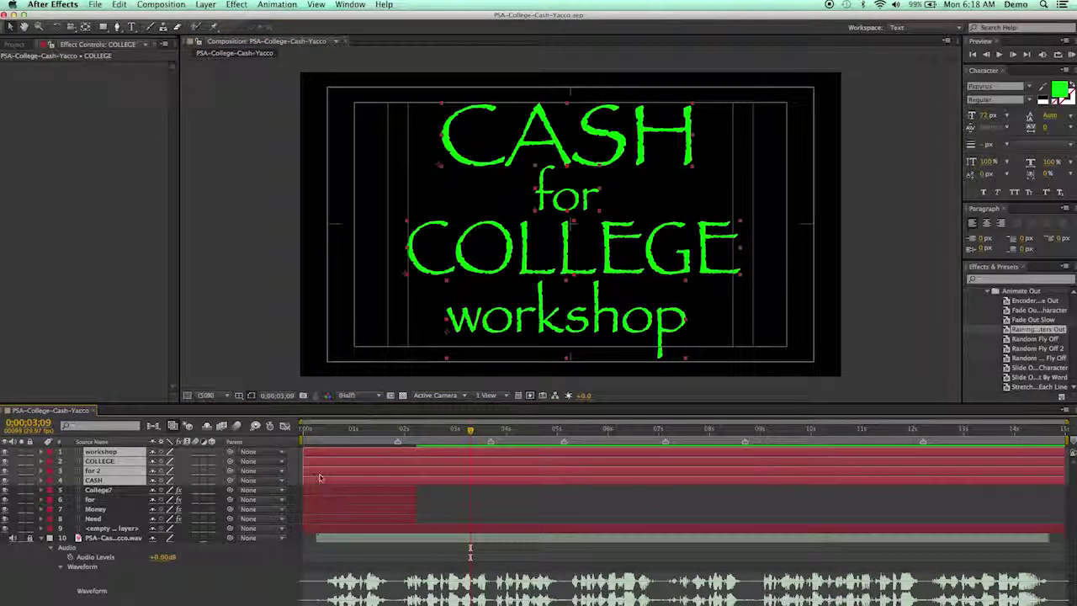
{"action": "left_click_drag", "start_coordinate": [303, 453], "coordinate": [397, 453]}
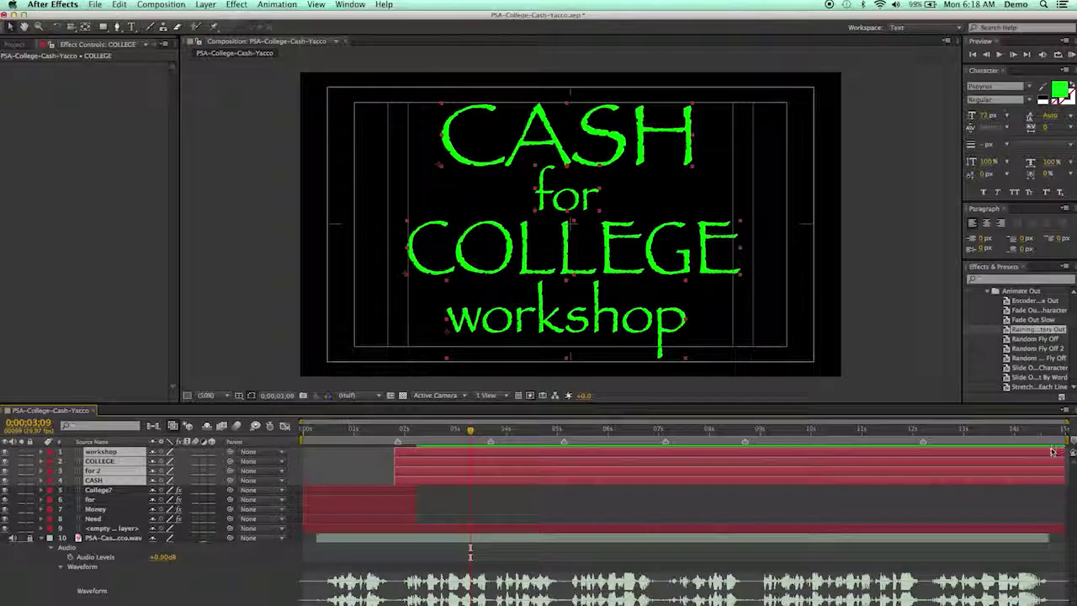
{"action": "left_click_drag", "start_coordinate": [1064, 453], "coordinate": [509, 453]}
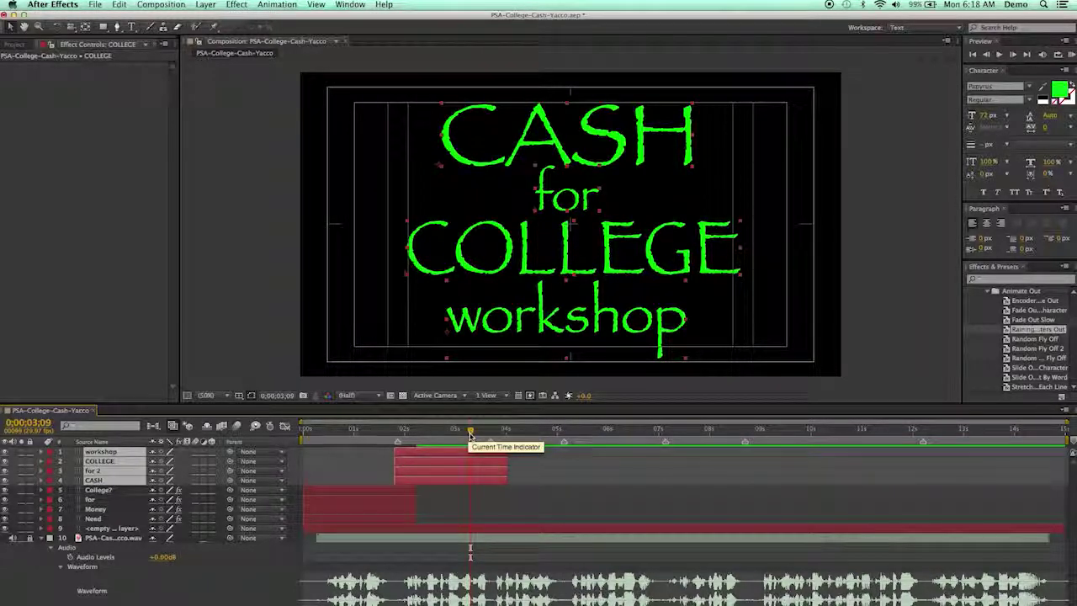
Step: Place the playhead at 0;00;02;04, expand the four selected text layers and reveal the CASH layer's Transform properties
{"action": "left_click_drag", "start_coordinate": [470, 433], "coordinate": [399, 433]}
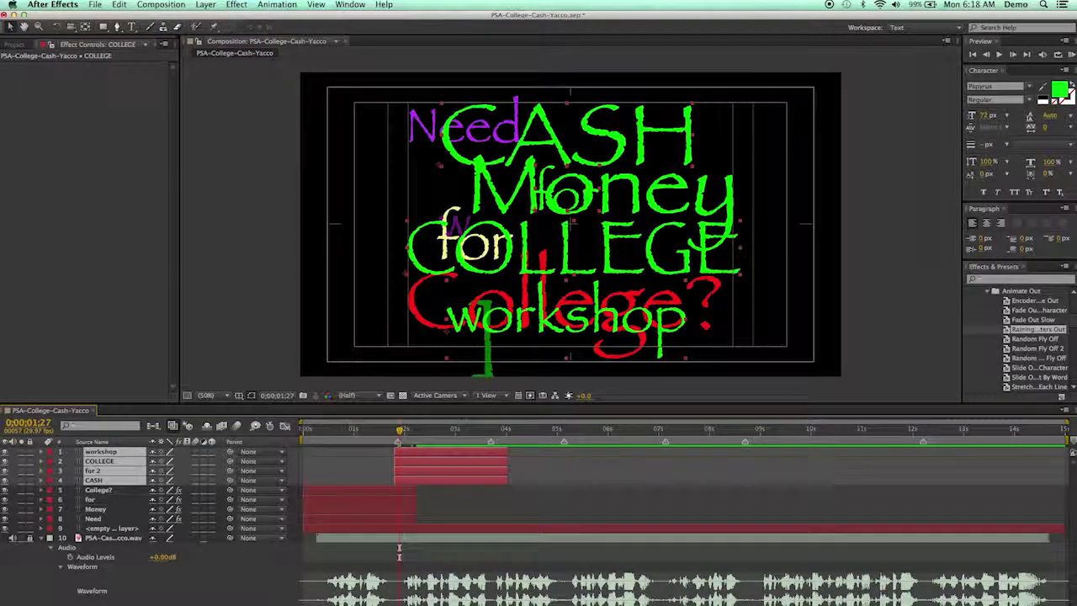
{"action": "left_click_drag", "start_coordinate": [401, 434], "coordinate": [411, 435]}
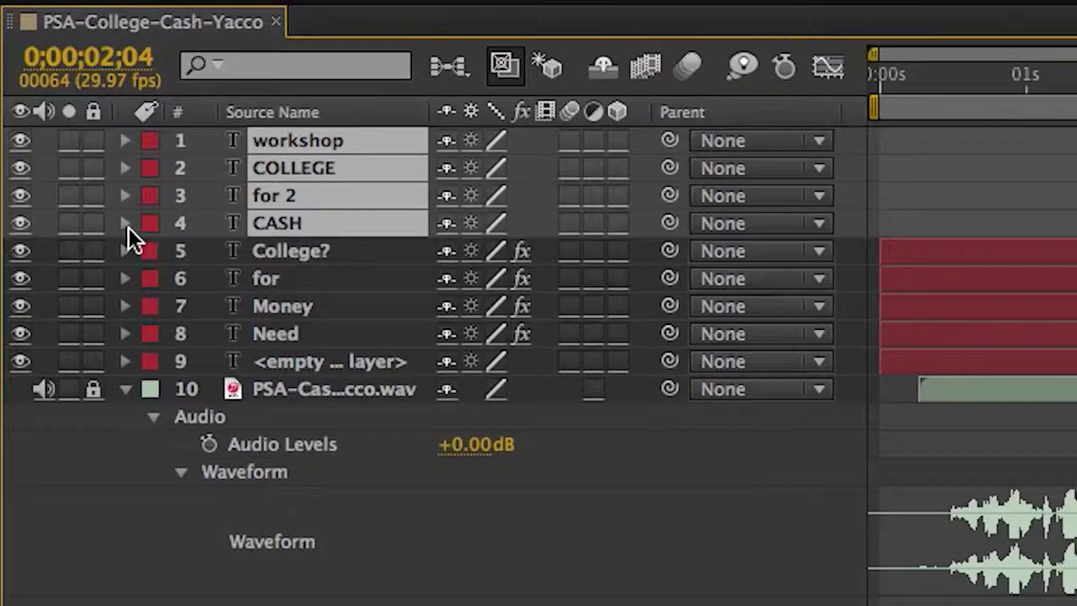
{"action": "left_click", "coordinate": [99, 258]}
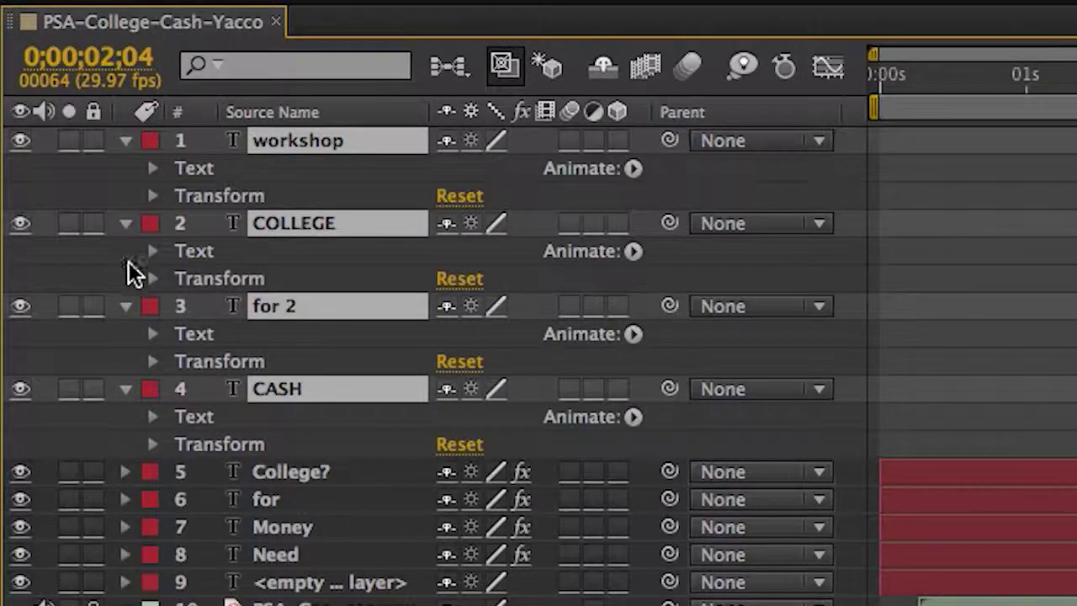
{"action": "left_click", "coordinate": [345, 360]}
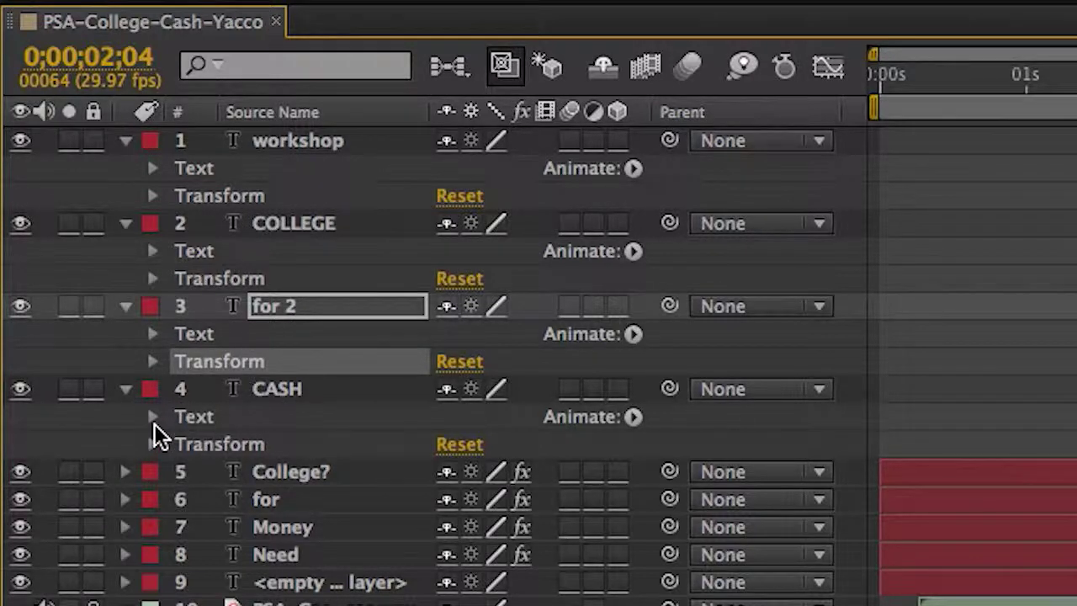
{"action": "key", "text": "Return"}
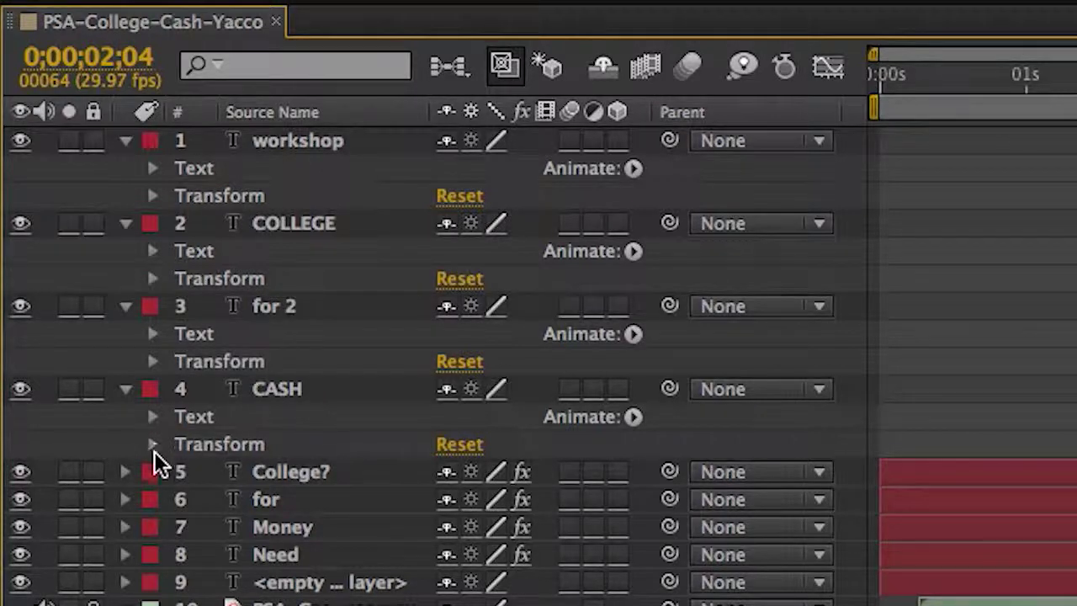
{"action": "left_click", "coordinate": [153, 417]}
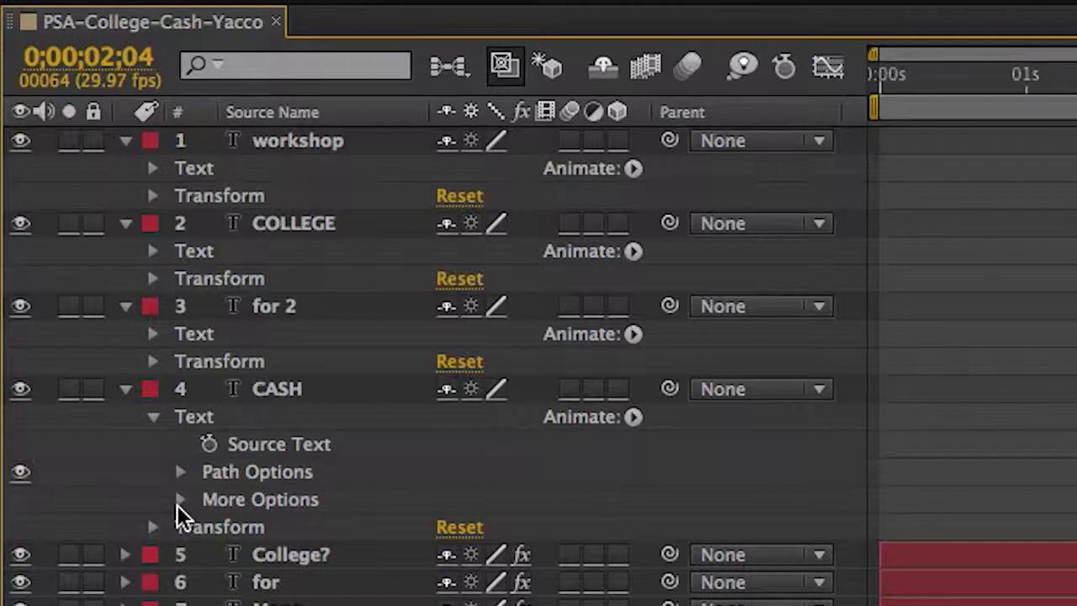
{"action": "left_click", "coordinate": [153, 417]}
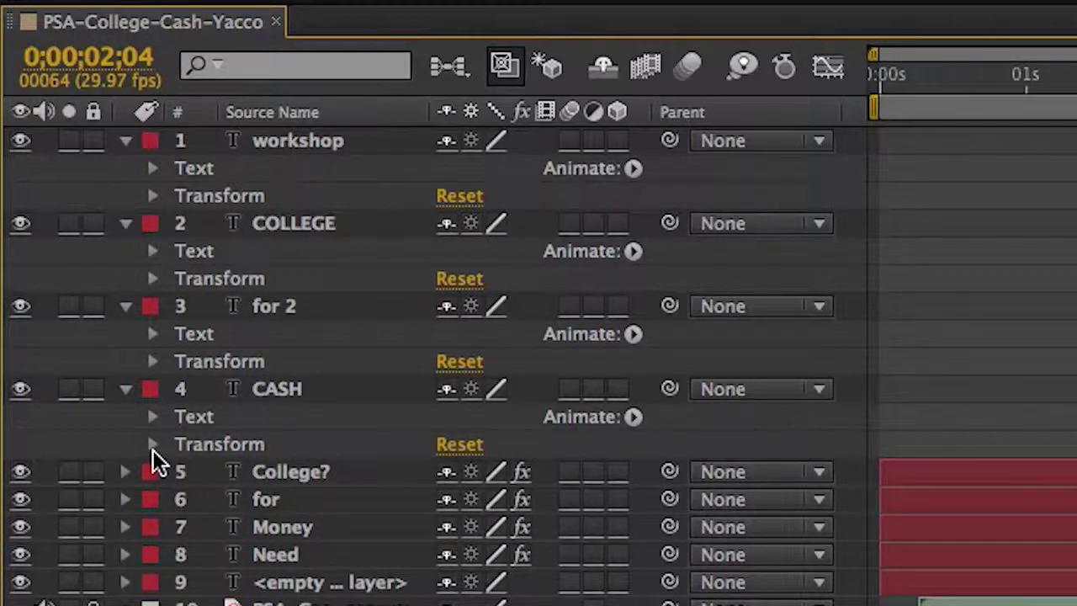
{"action": "left_click", "coordinate": [152, 446]}
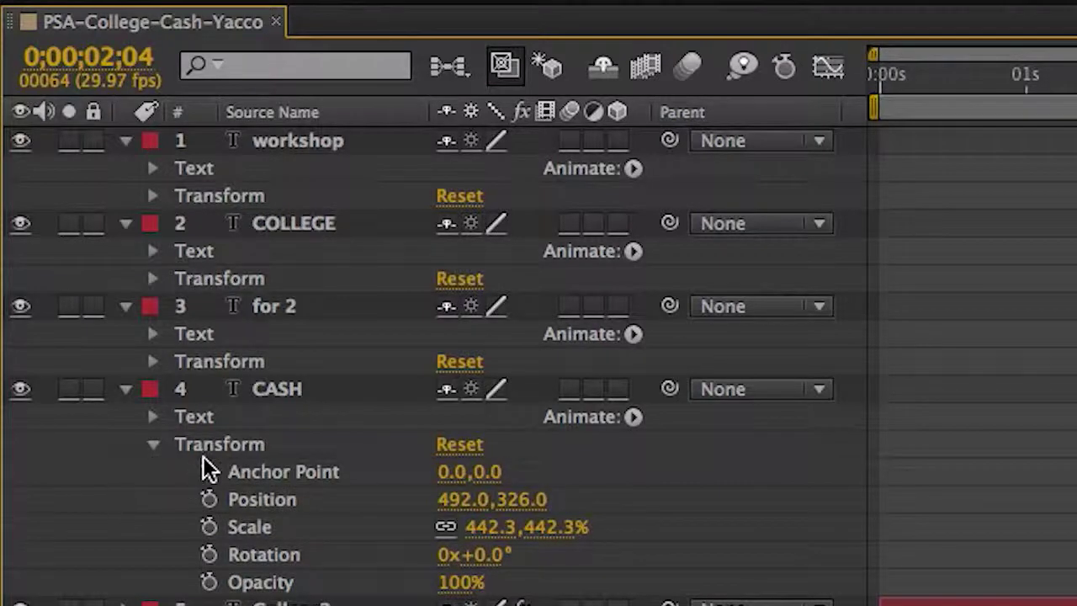
Step: Enable keyframing of Position, Scale and Rotation for the CASH layer at 0;00;02;04
{"action": "scroll", "coordinate": [208, 470], "scroll_direction": "down", "scroll_amount": 5}
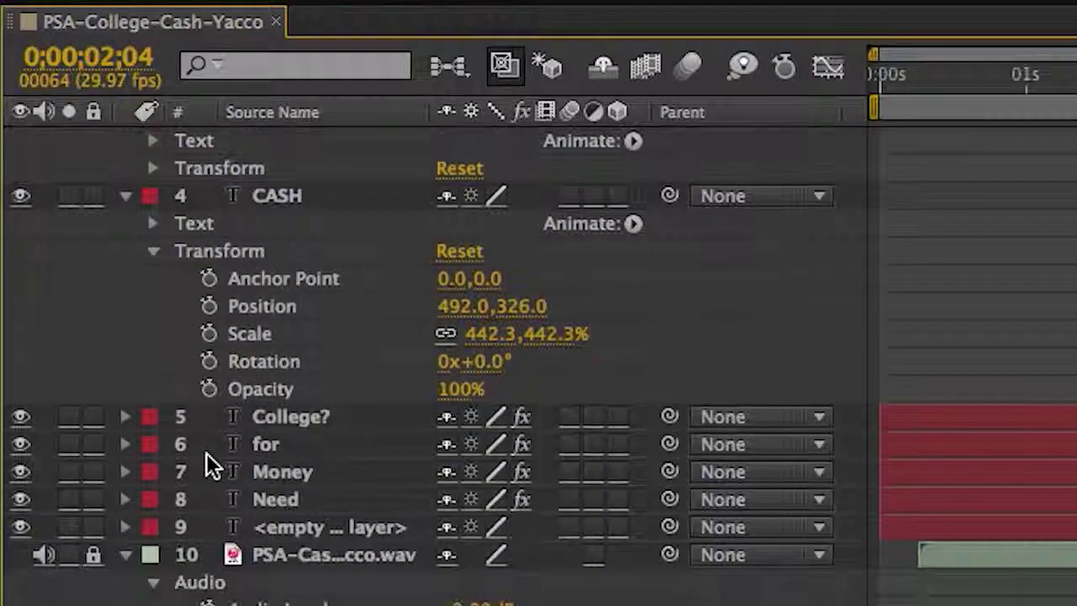
{"action": "scroll", "coordinate": [206, 452], "scroll_direction": "down", "scroll_amount": 2}
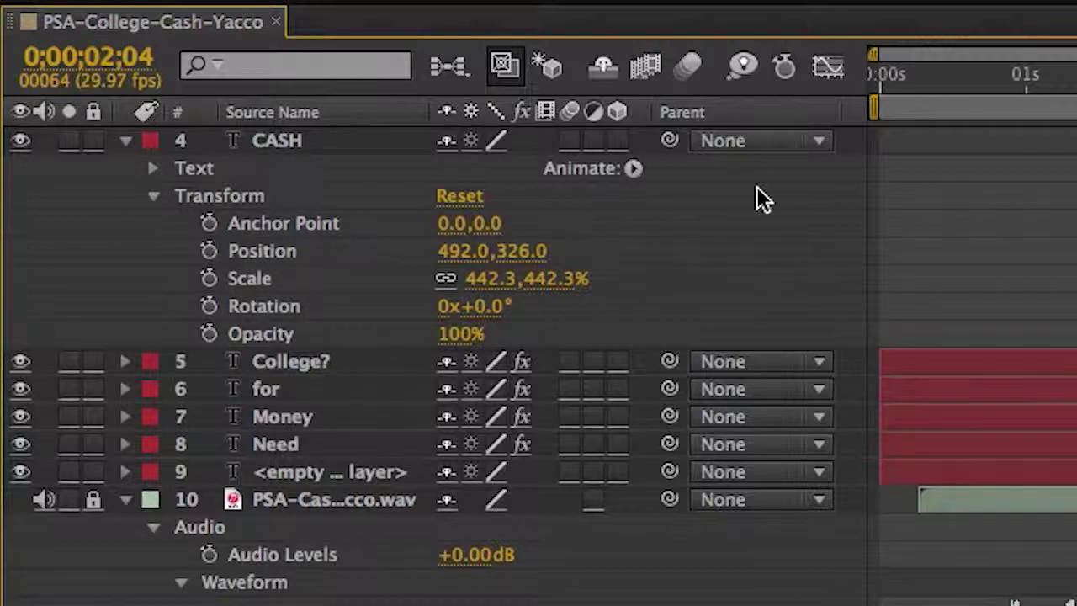
{"action": "left_click", "coordinate": [208, 251]}
{"action": "left_click", "coordinate": [208, 279]}
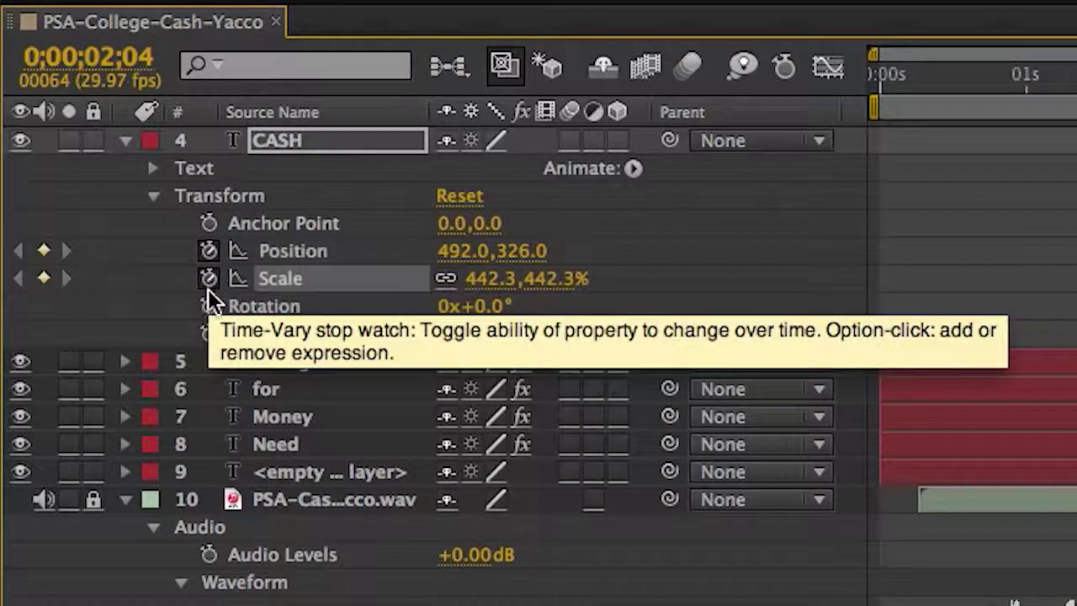
{"action": "left_click", "coordinate": [208, 306]}
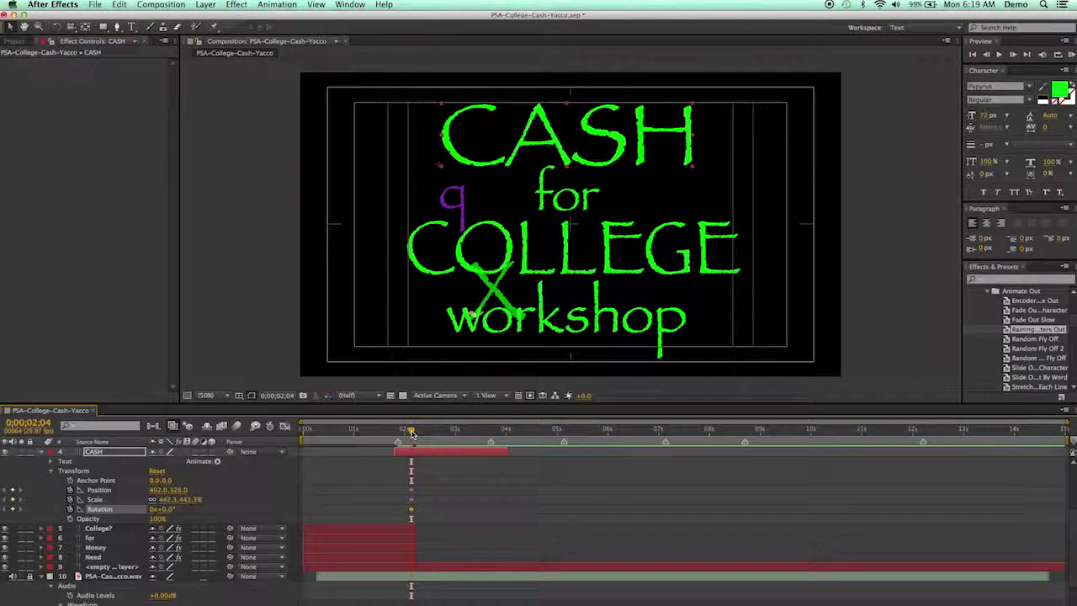
Step: Add Position, Scale and Rotation keyframes to the CASH layer at 0;00;02;18, keeping its current values
{"action": "mouse_move", "coordinate": [411, 433]}
{"action": "left_mouse_down"}
{"action": "mouse_move", "coordinate": [469, 437]}
{"action": "mouse_move", "coordinate": [414, 435]}
{"action": "left_mouse_up"}
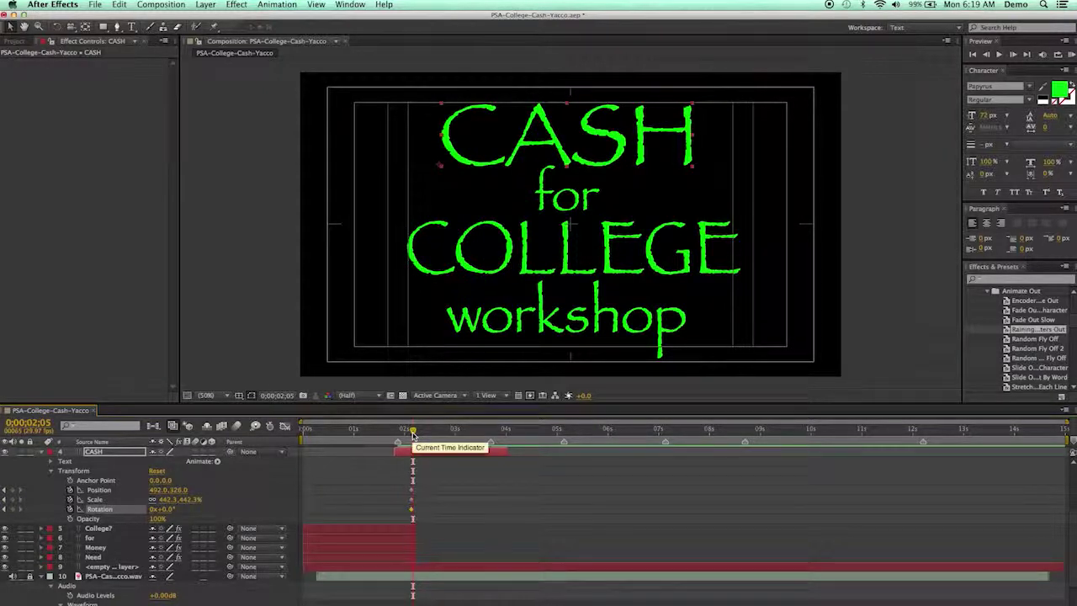
{"action": "left_click_drag", "start_coordinate": [413, 435], "coordinate": [434, 440]}
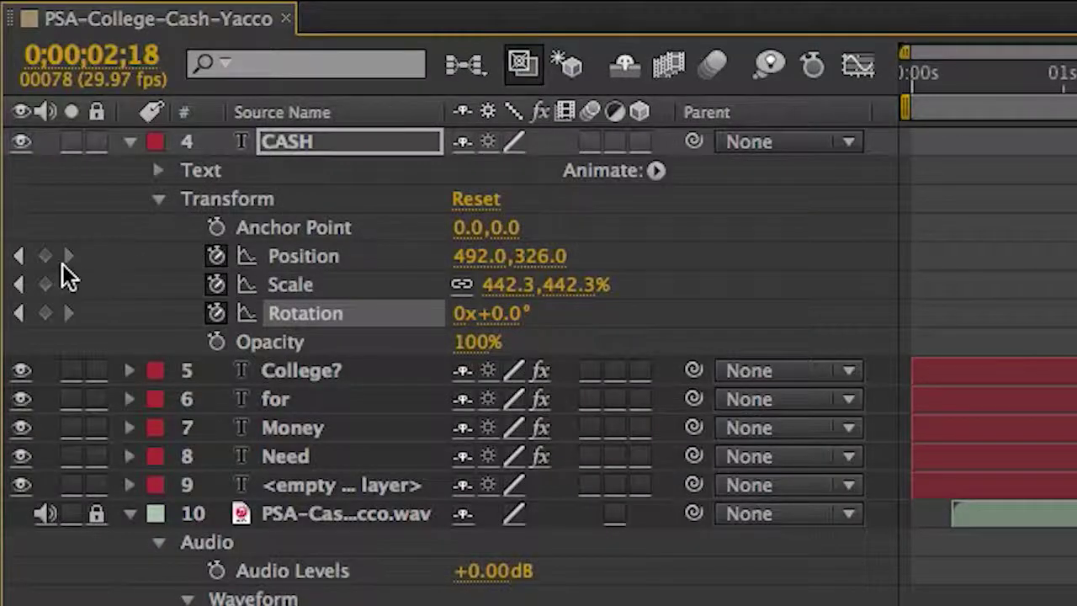
{"action": "left_click", "coordinate": [45, 256]}
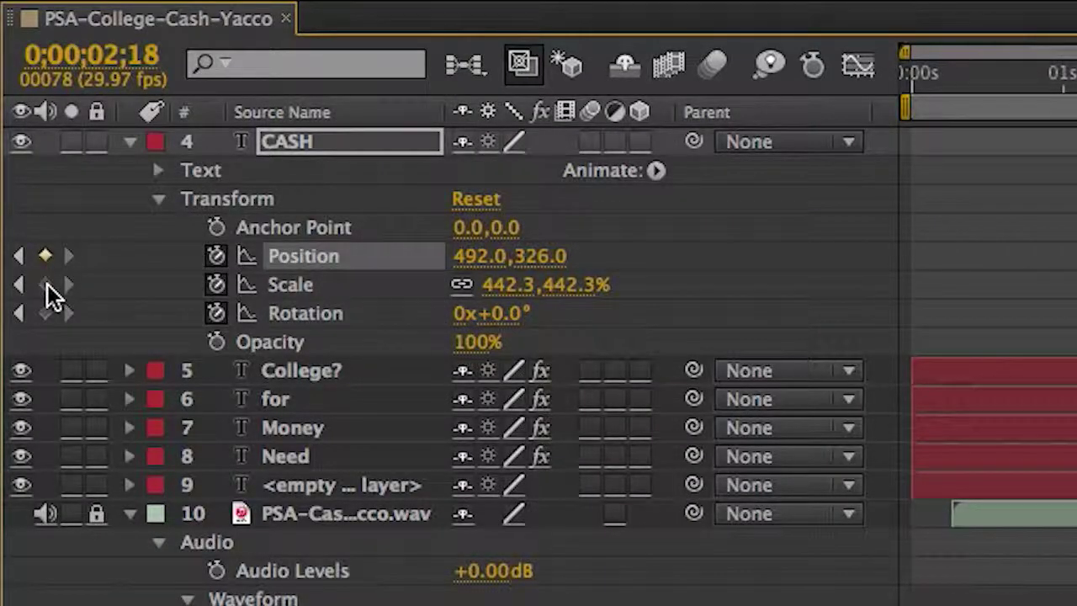
{"action": "left_click", "coordinate": [46, 284]}
{"action": "left_click", "coordinate": [46, 313]}
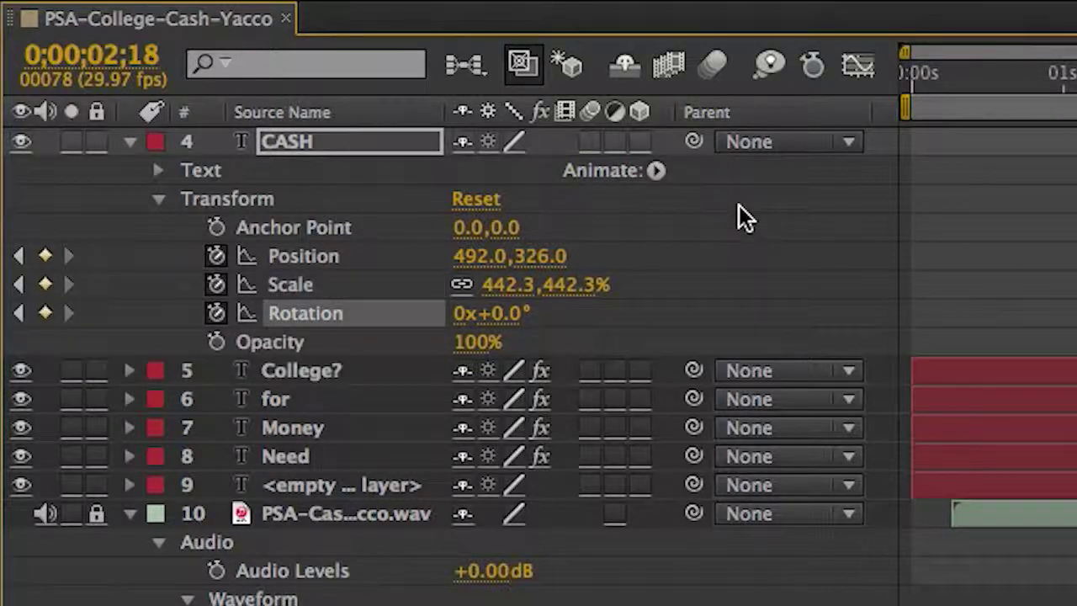
Step: At CASH's first keyframe, enlarge the word to about 605.5% and move it above the frame to about 338, -26
{"action": "left_click", "coordinate": [18, 257]}
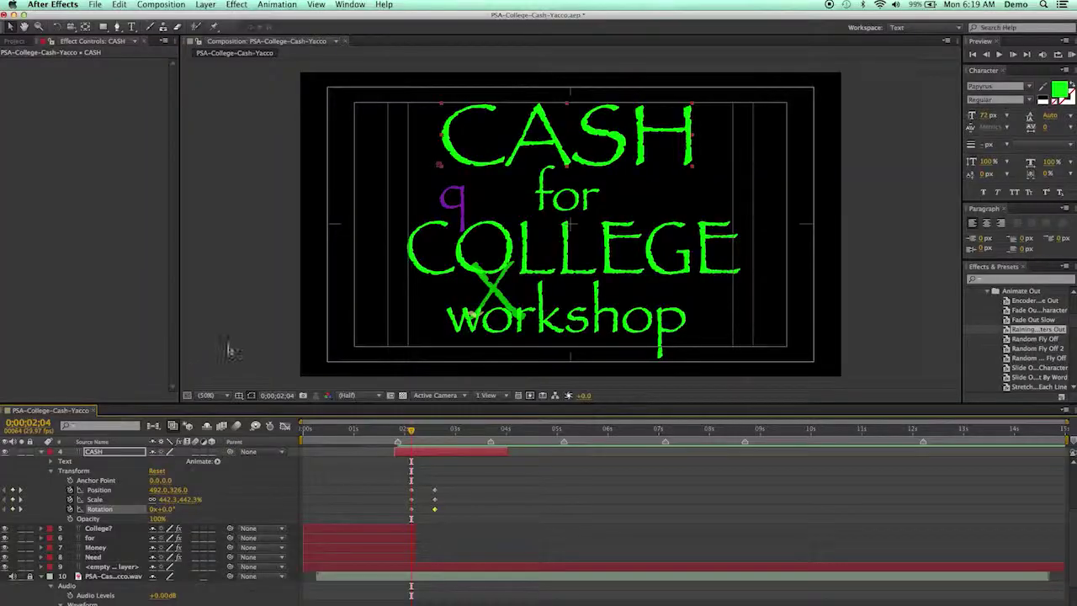
{"action": "left_click", "coordinate": [481, 169]}
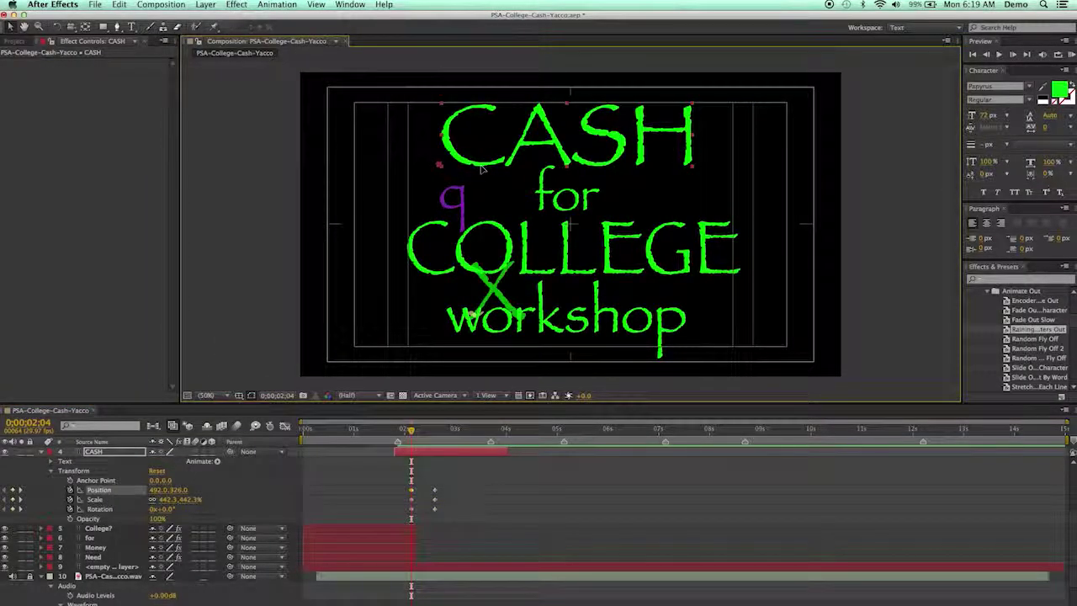
{"action": "key", "text": "super+z"}
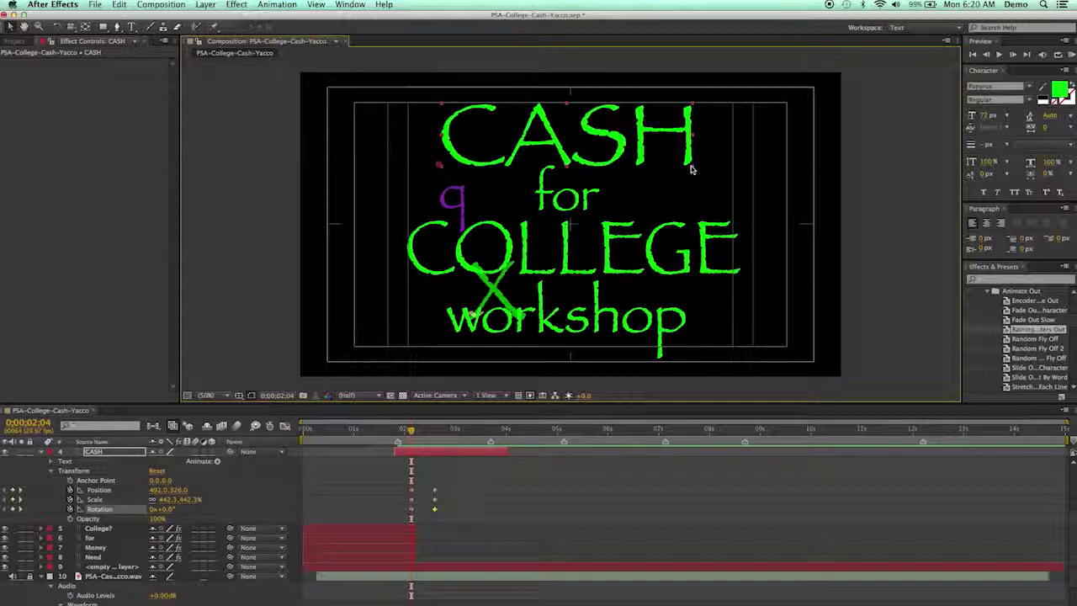
{"action": "left_click_drag", "start_coordinate": [695, 170], "coordinate": [784, 200]}
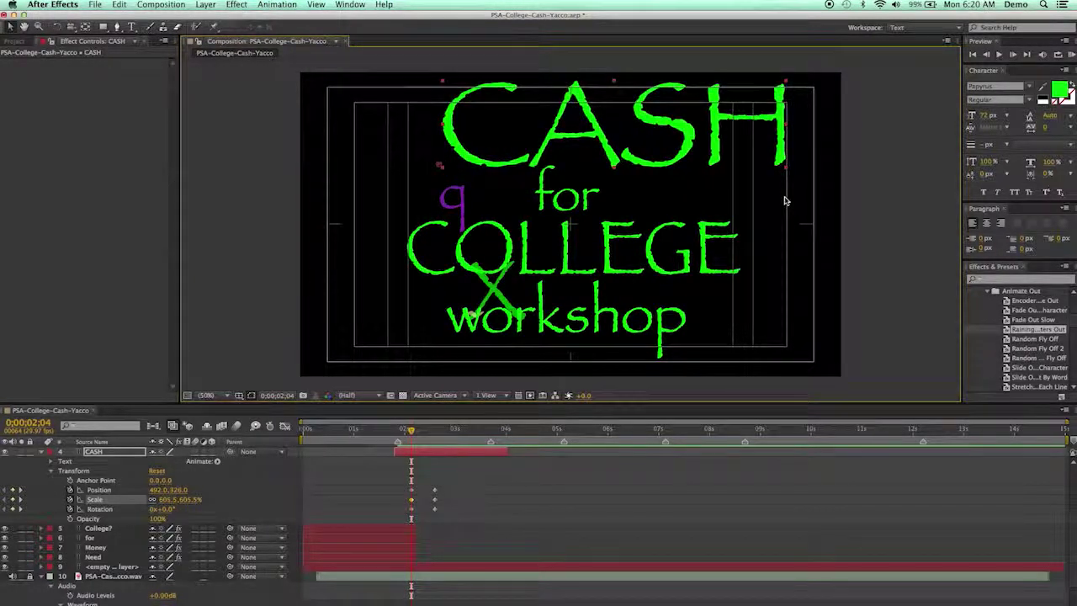
{"action": "left_click", "coordinate": [690, 136]}
{"action": "left_click_drag", "start_coordinate": [690, 136], "coordinate": [646, 33]}
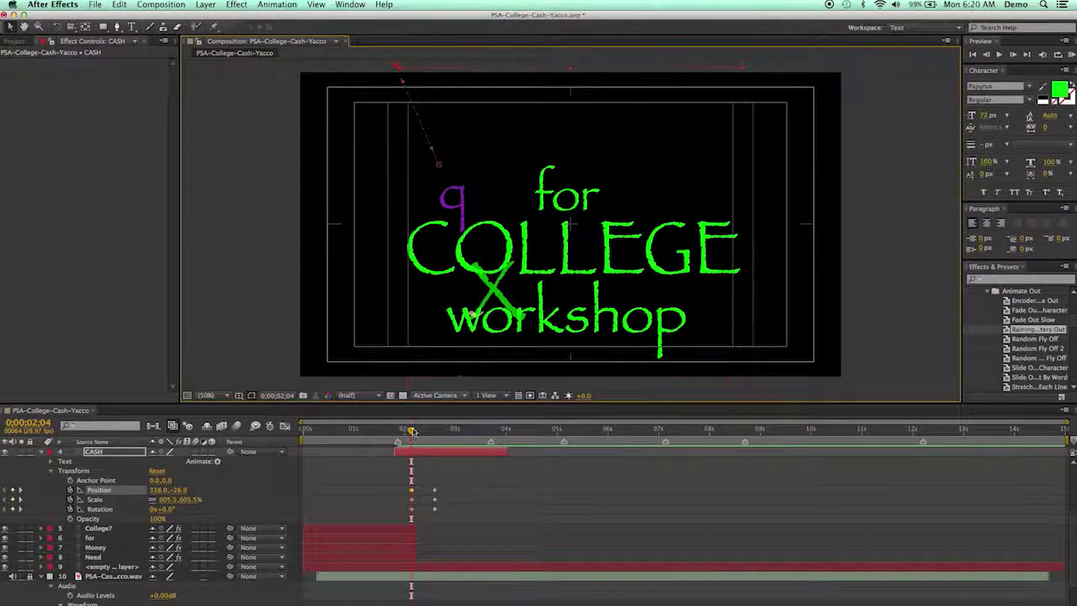
Step: Preview the CASH entrance animation from about 0;00;01;26, then scrub back to 0;00;02;09
{"action": "left_click_drag", "start_coordinate": [412, 431], "coordinate": [400, 434]}
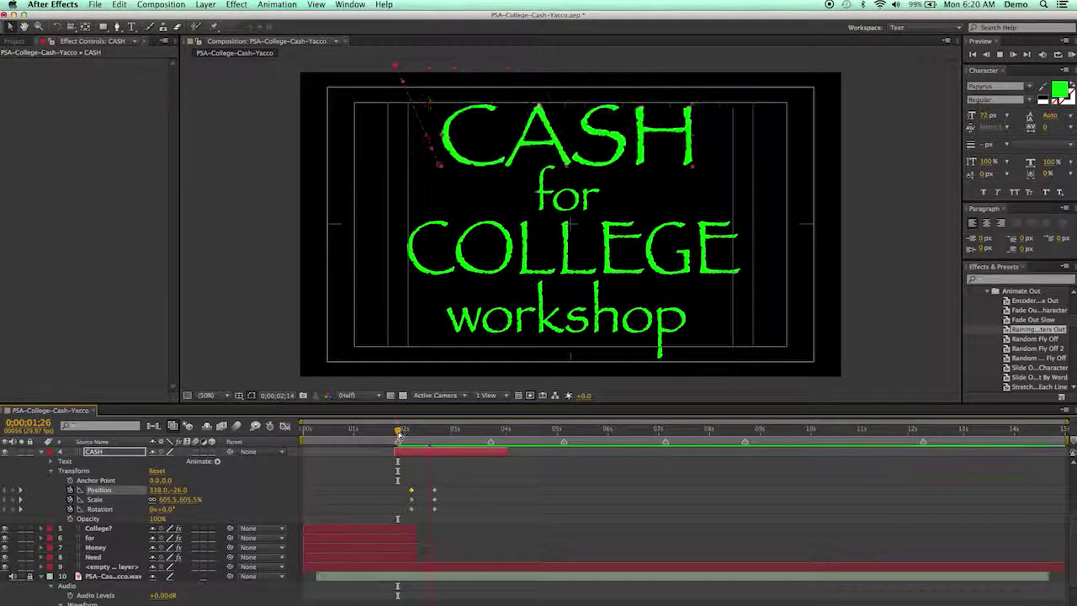
{"action": "key", "text": "space"}
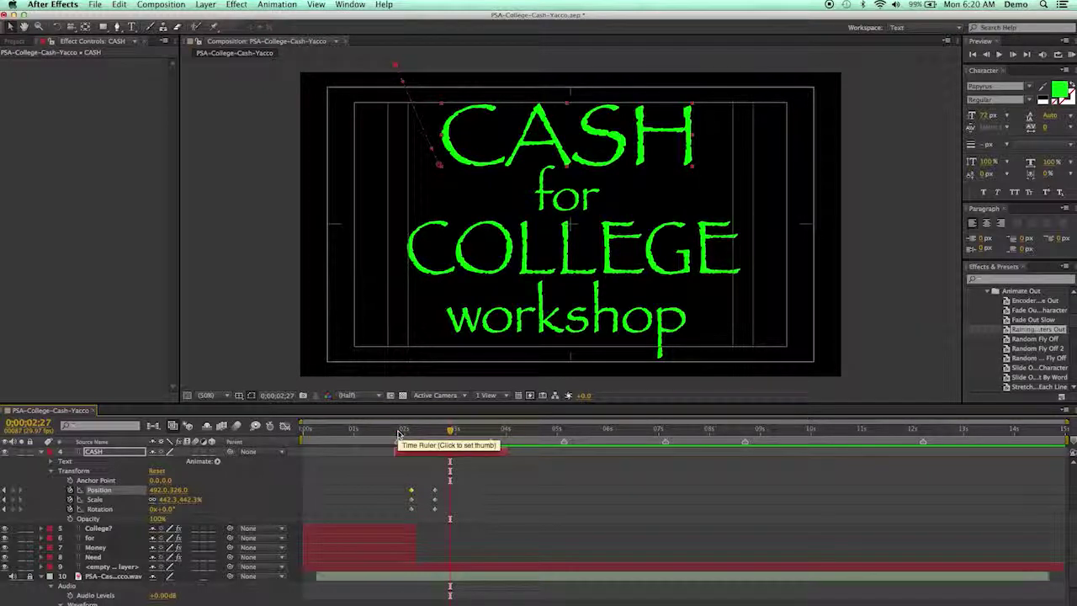
{"action": "left_click_drag", "start_coordinate": [451, 431], "coordinate": [419, 430]}
Step: Collapse the CASH layer's properties and reveal the Transform properties of the for 2 layer
{"action": "scroll", "coordinate": [96, 468], "scroll_direction": "up", "scroll_amount": 1}
{"action": "scroll", "coordinate": [96, 468], "scroll_direction": "up", "scroll_amount": 3}
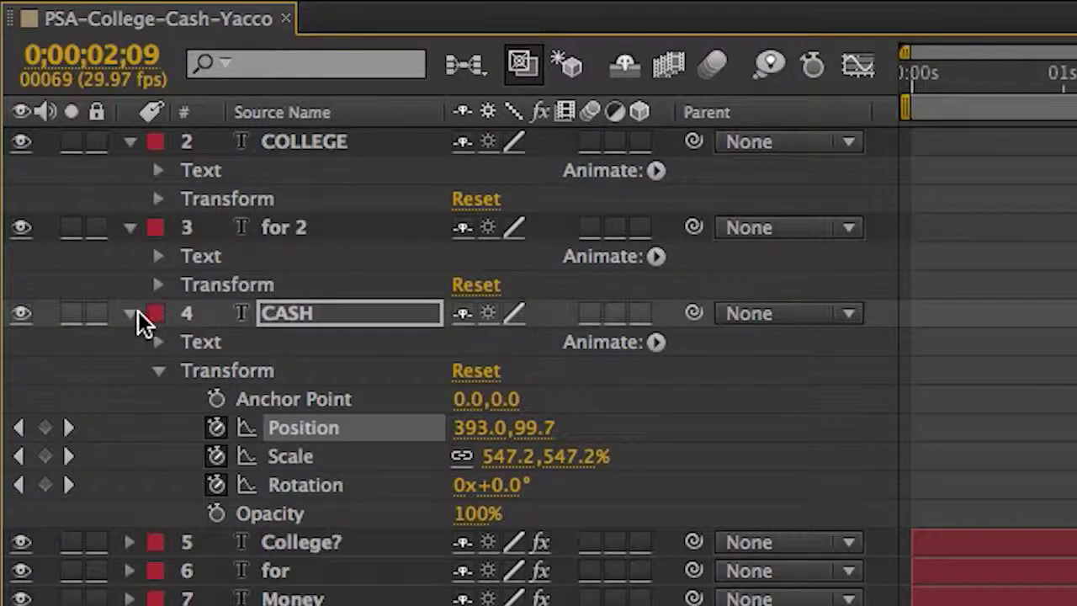
{"action": "left_click", "coordinate": [134, 312]}
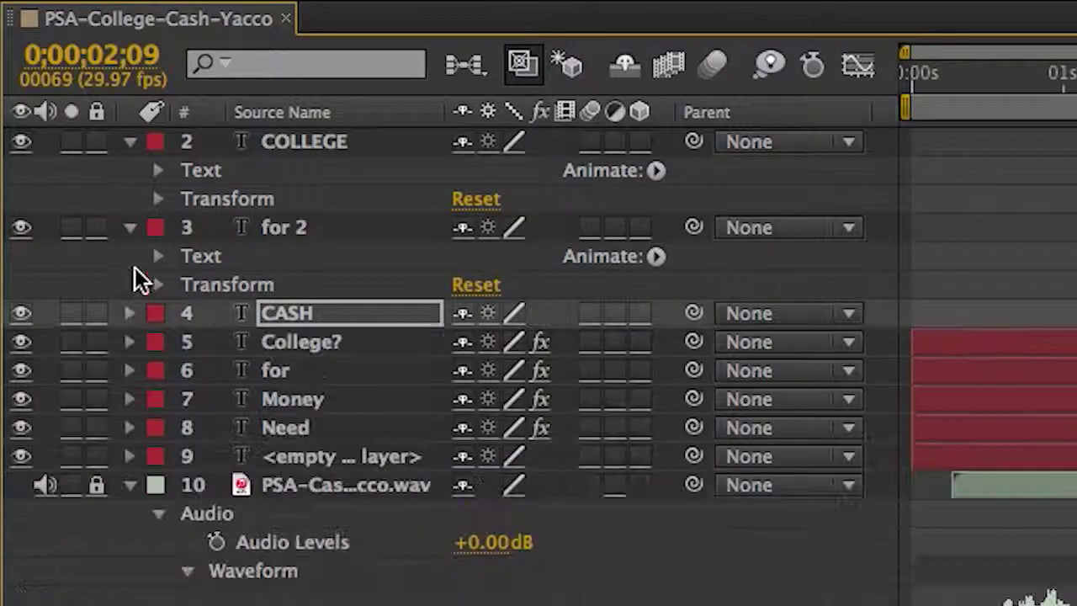
{"action": "left_click", "coordinate": [154, 285]}
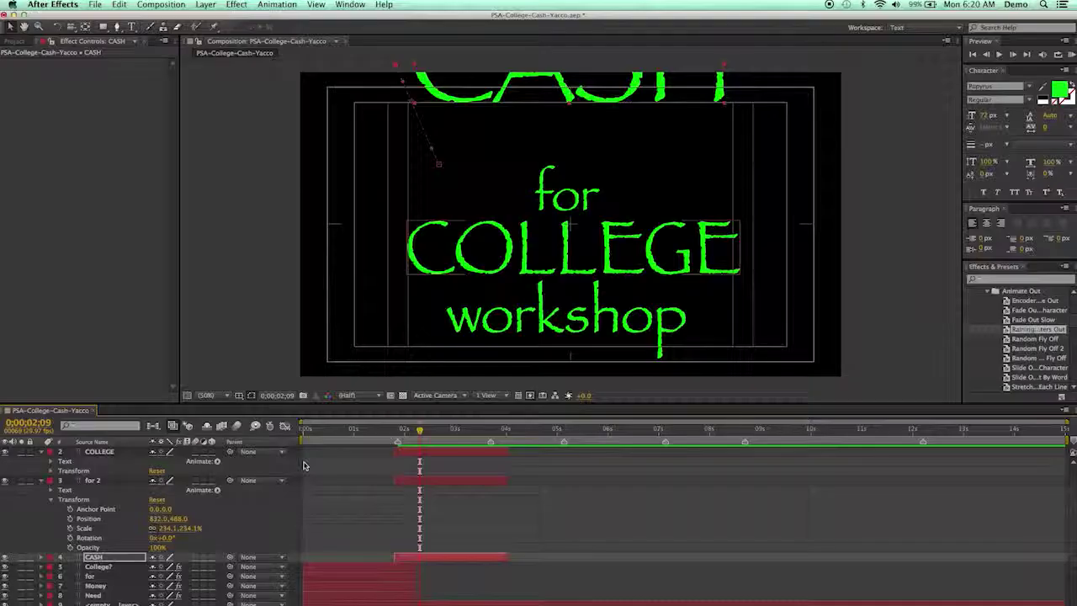
Step: Enable keyframing of Position, Scale and Rotation for the for 2 layer at 0;00;02;24
{"action": "left_click_drag", "start_coordinate": [418, 432], "coordinate": [412, 435]}
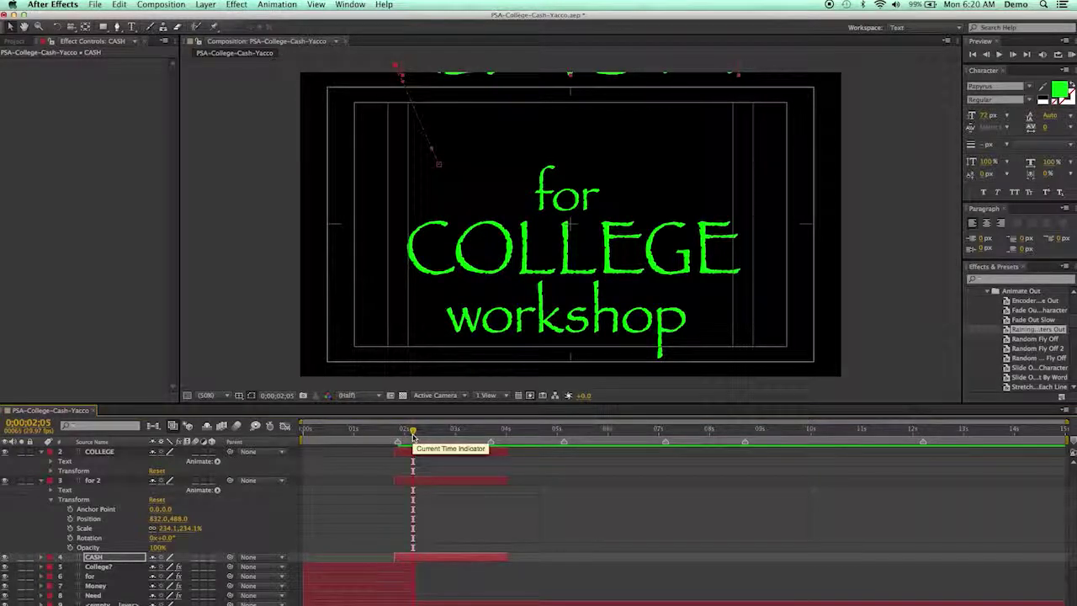
{"action": "left_click_drag", "start_coordinate": [413, 435], "coordinate": [446, 443]}
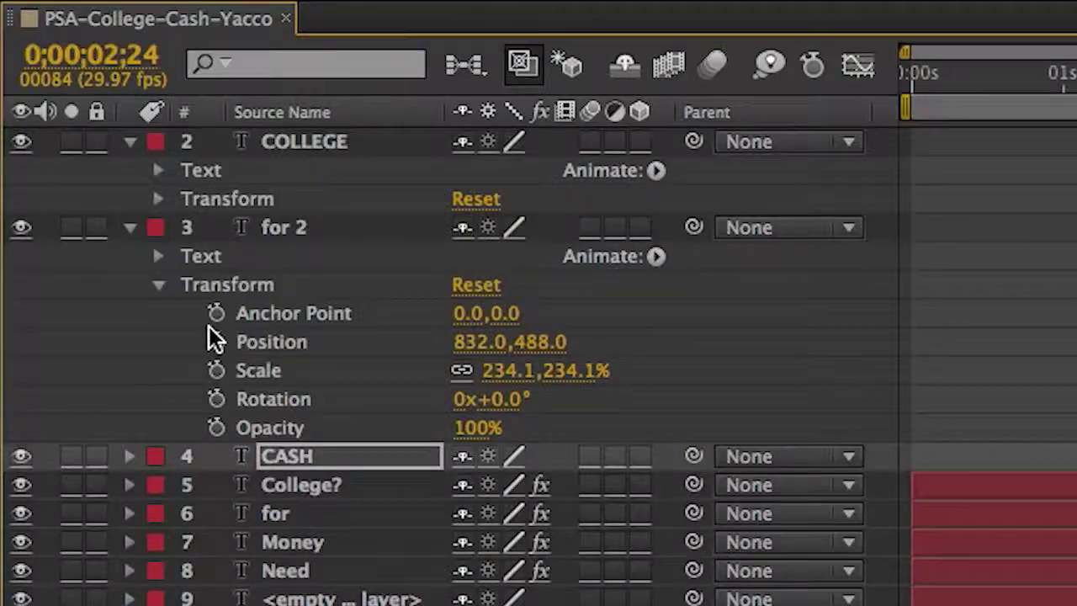
{"action": "left_click", "coordinate": [216, 342]}
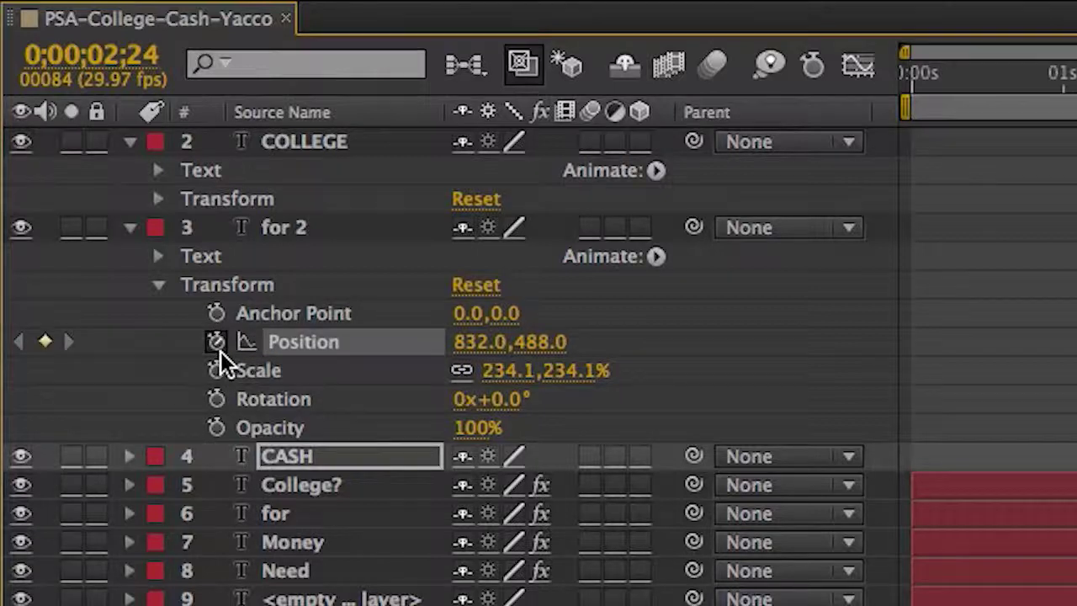
{"action": "left_click", "coordinate": [216, 370]}
{"action": "left_click", "coordinate": [216, 399]}
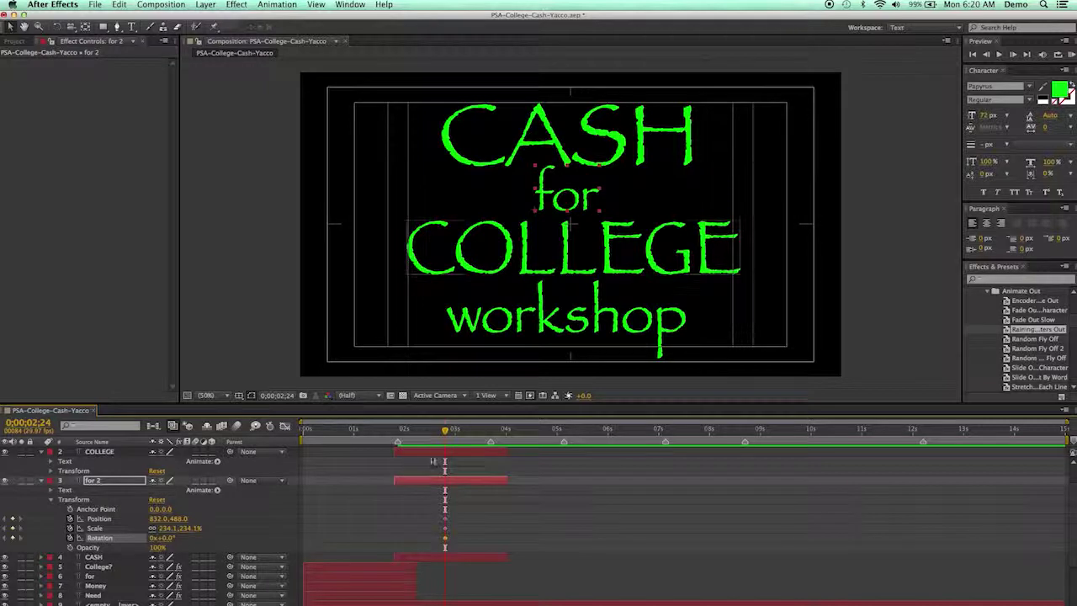
Step: At 0;00;02;05, set the for 2 layer's Scale to 0% and preview its entrance from about 0;00;01;21
{"action": "left_click_drag", "start_coordinate": [448, 433], "coordinate": [413, 435]}
{"action": "left_click_drag", "start_coordinate": [413, 435], "coordinate": [417, 435]}
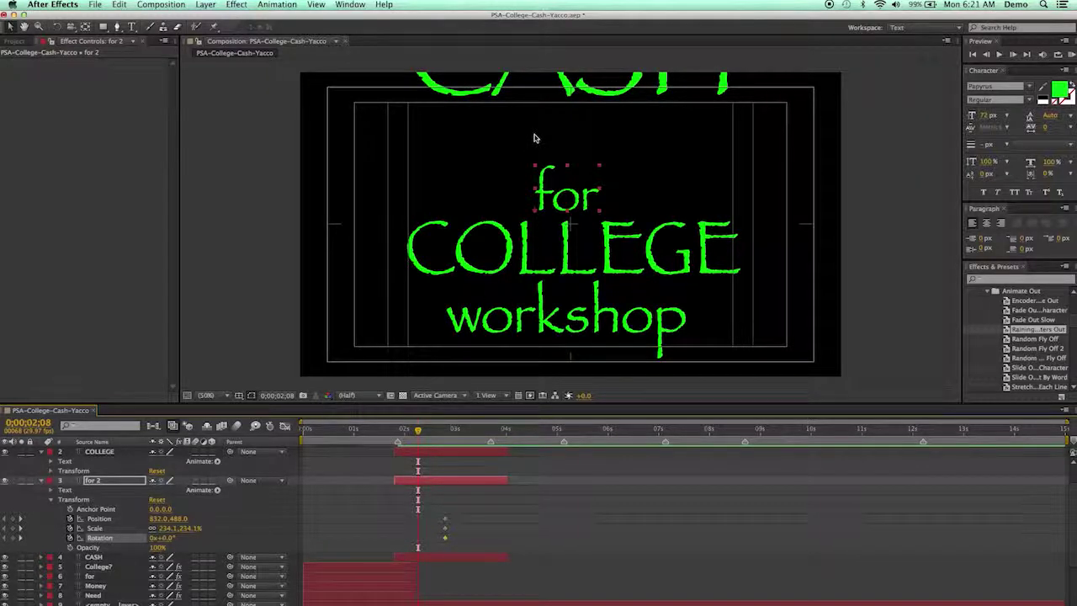
{"action": "left_click_drag", "start_coordinate": [418, 432], "coordinate": [412, 432]}
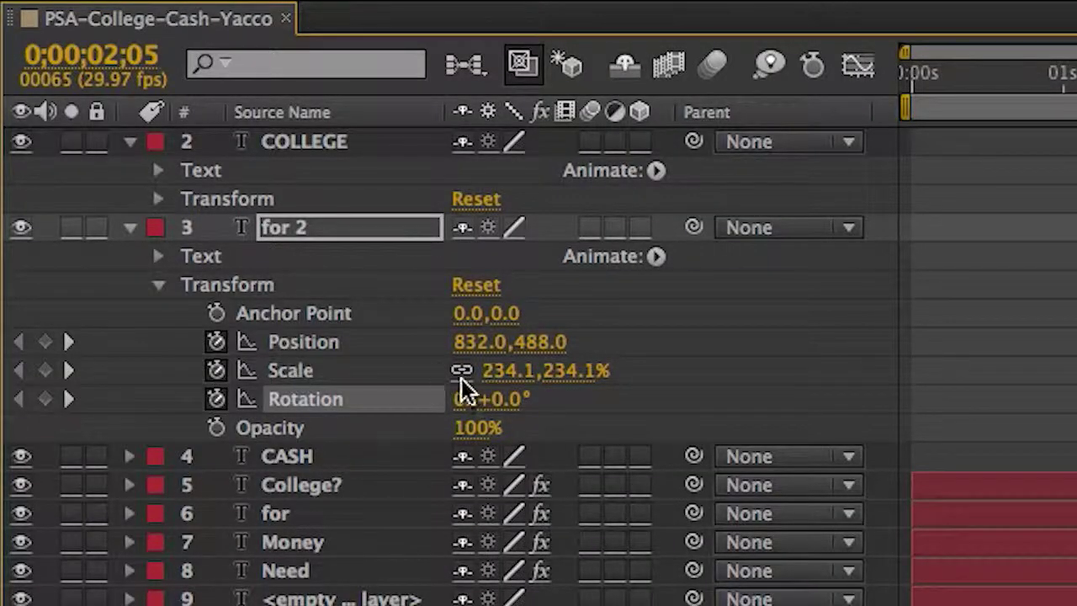
{"action": "left_click_drag", "start_coordinate": [508, 372], "coordinate": [121, 331]}
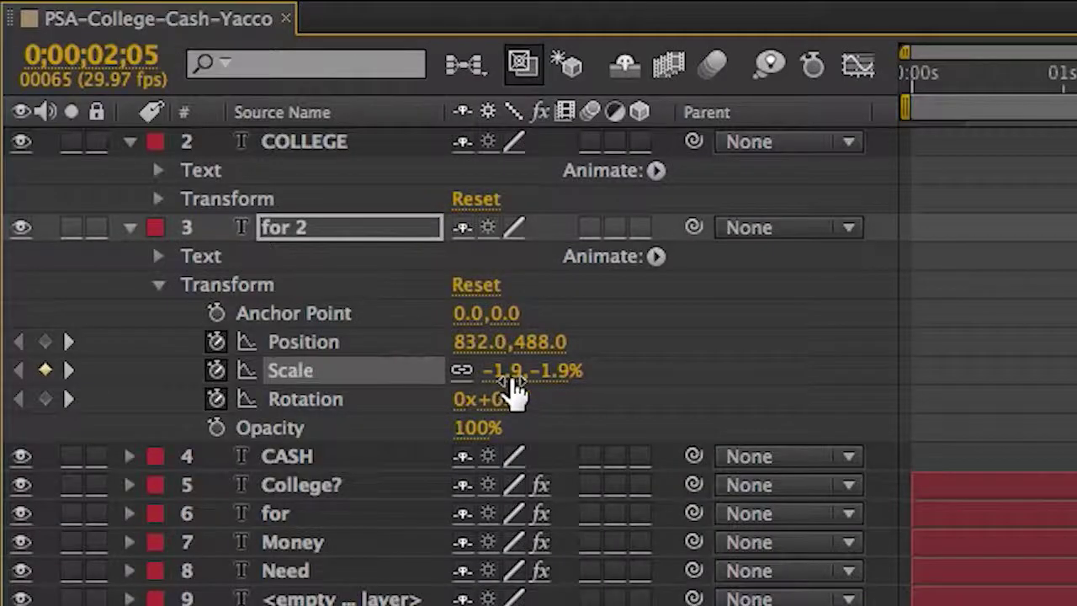
{"action": "left_click", "coordinate": [511, 377]}
{"action": "type", "text": "0"}
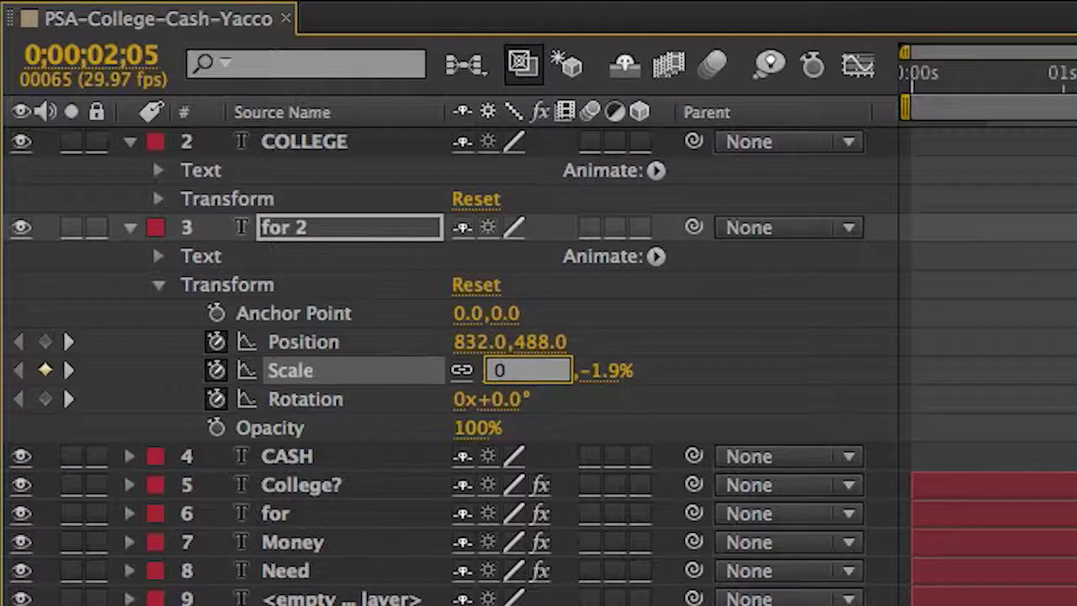
{"action": "key", "text": "Tab"}
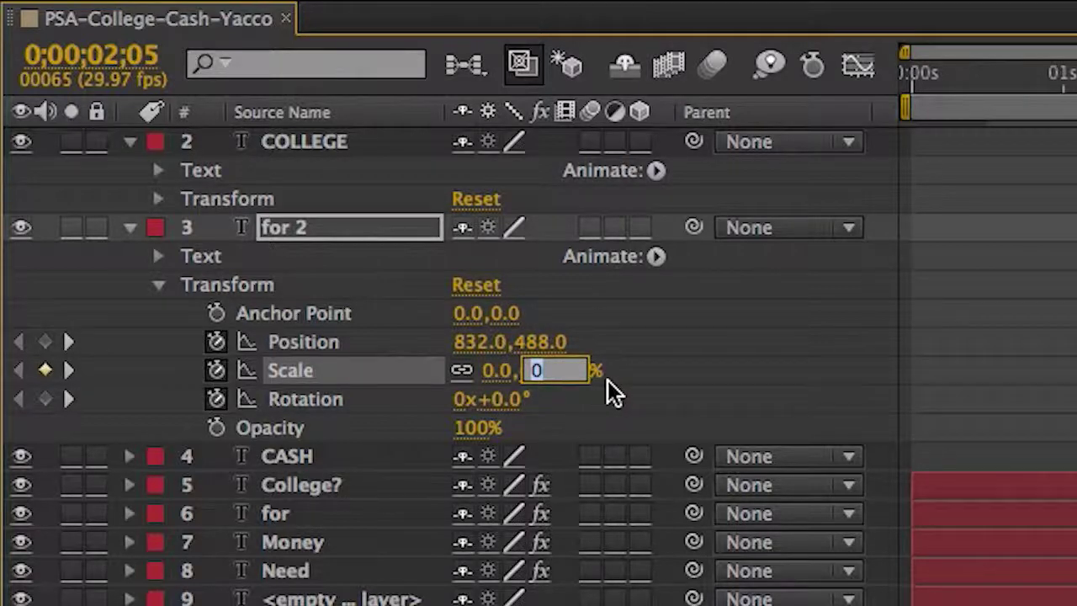
{"action": "key", "text": "Tab"}
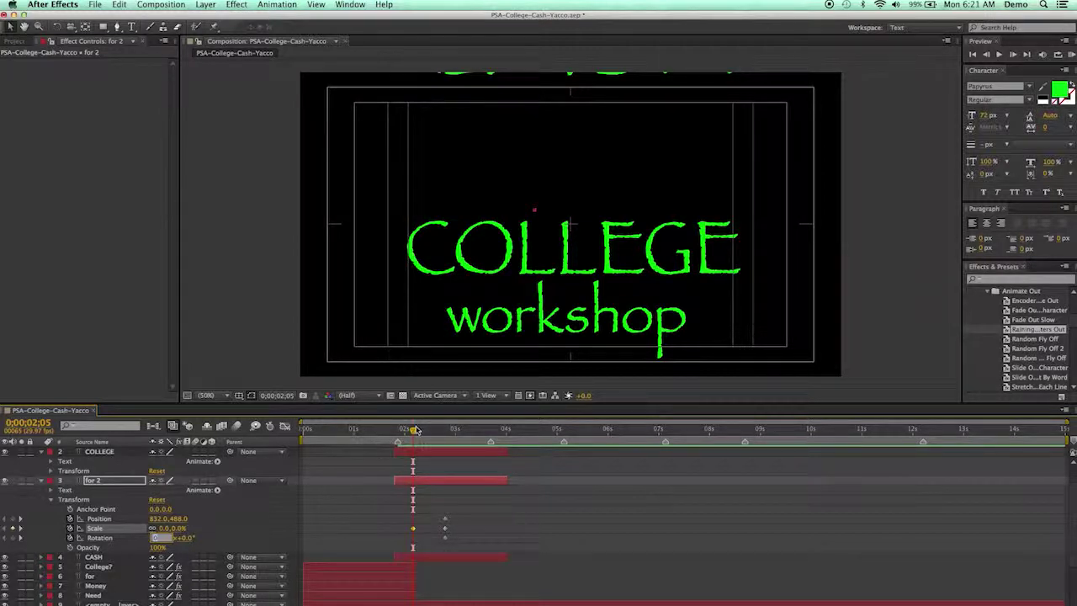
{"action": "left_click_drag", "start_coordinate": [408, 432], "coordinate": [388, 433]}
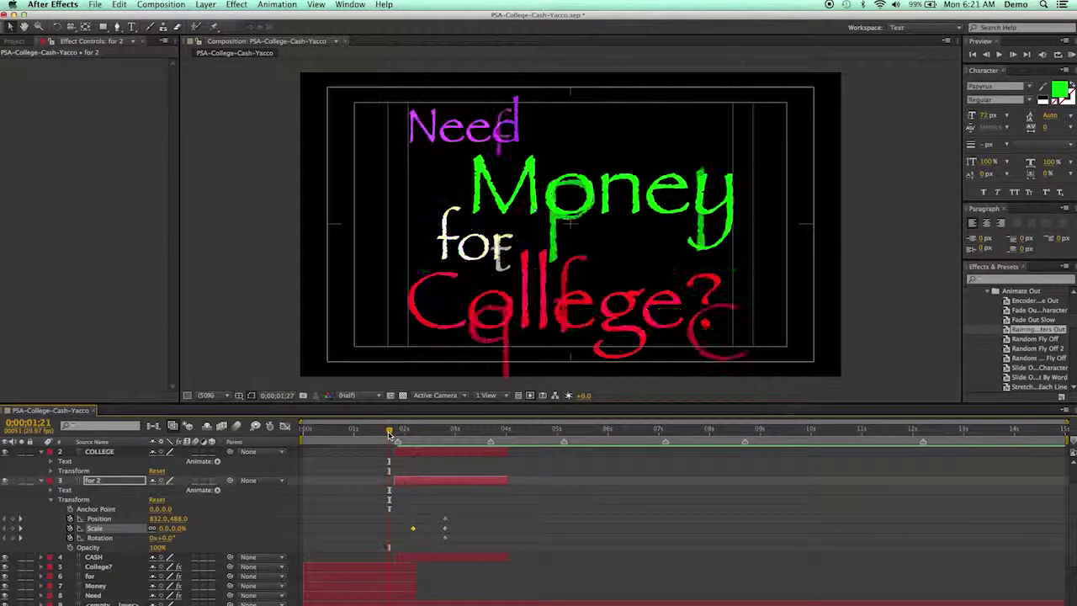
{"action": "key", "text": "space"}
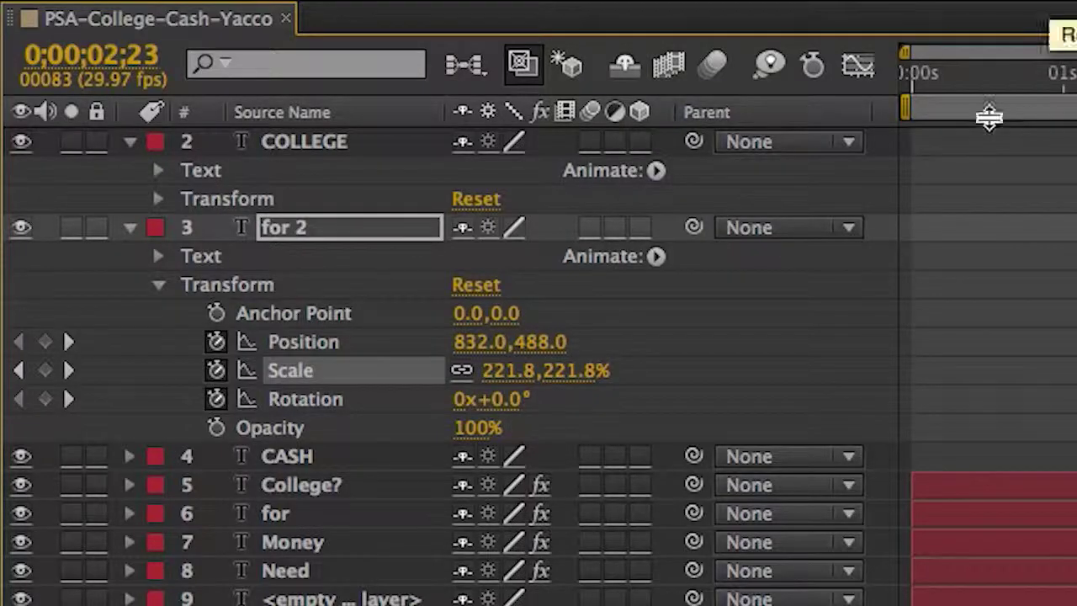
Step: Collapse the for 2 layer and enable keyframing of COLLEGE's Position, Scale and Rotation at 0;00;03;04
{"action": "left_click", "coordinate": [128, 227]}
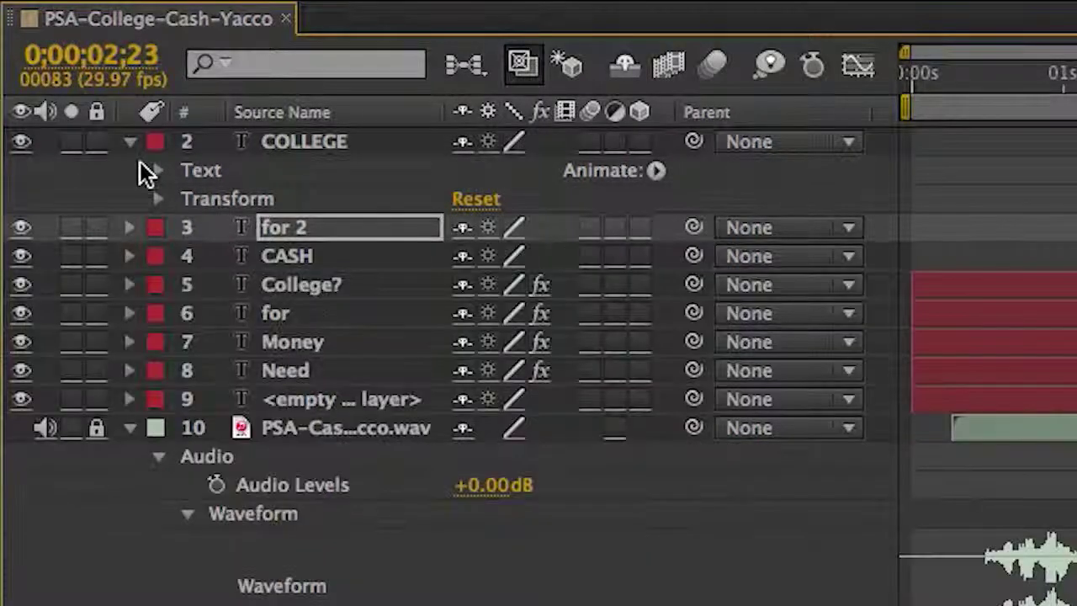
{"action": "left_click", "coordinate": [161, 196]}
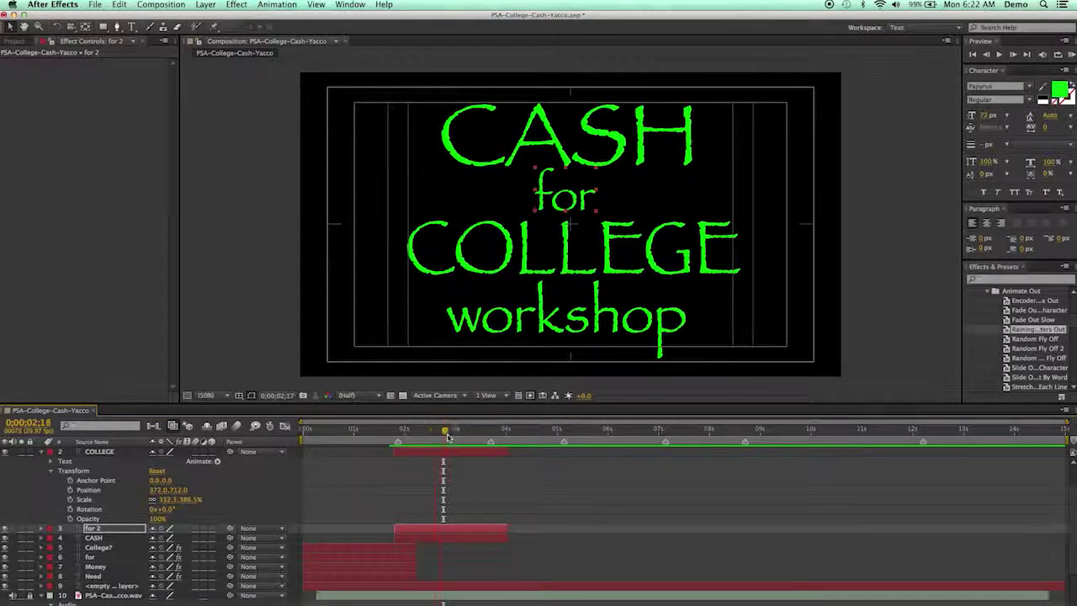
{"action": "left_click", "coordinate": [464, 441]}
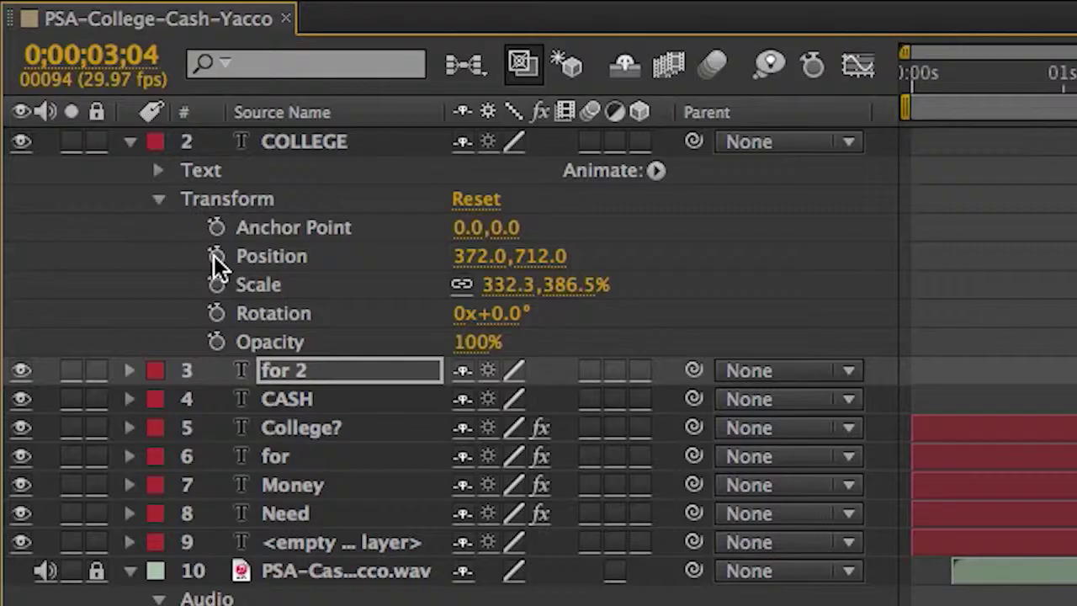
{"action": "left_click", "coordinate": [69, 489]}
{"action": "left_click", "coordinate": [71, 499]}
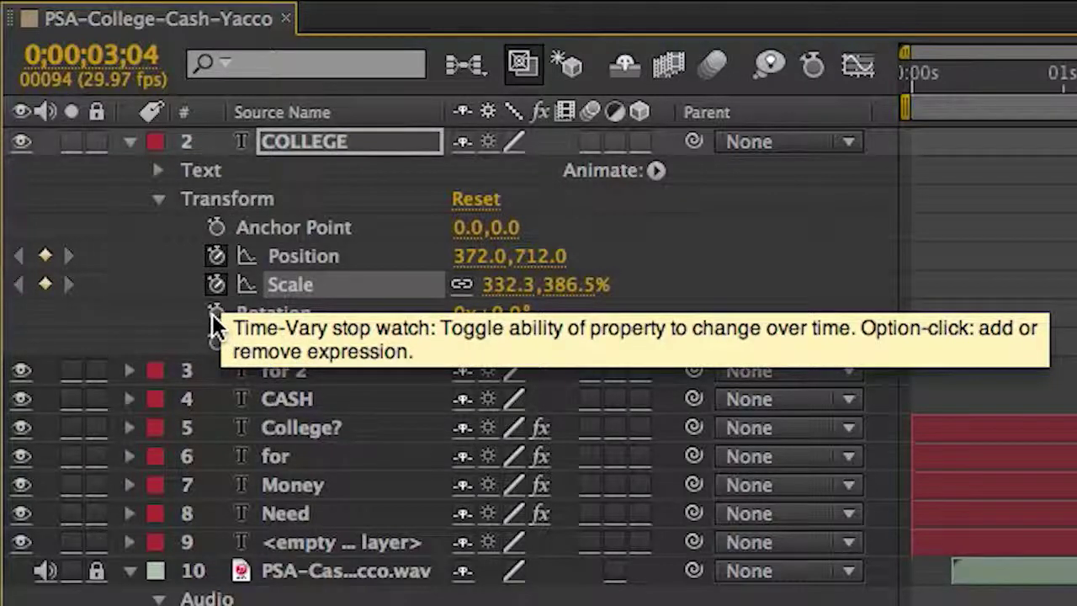
{"action": "left_click", "coordinate": [212, 314]}
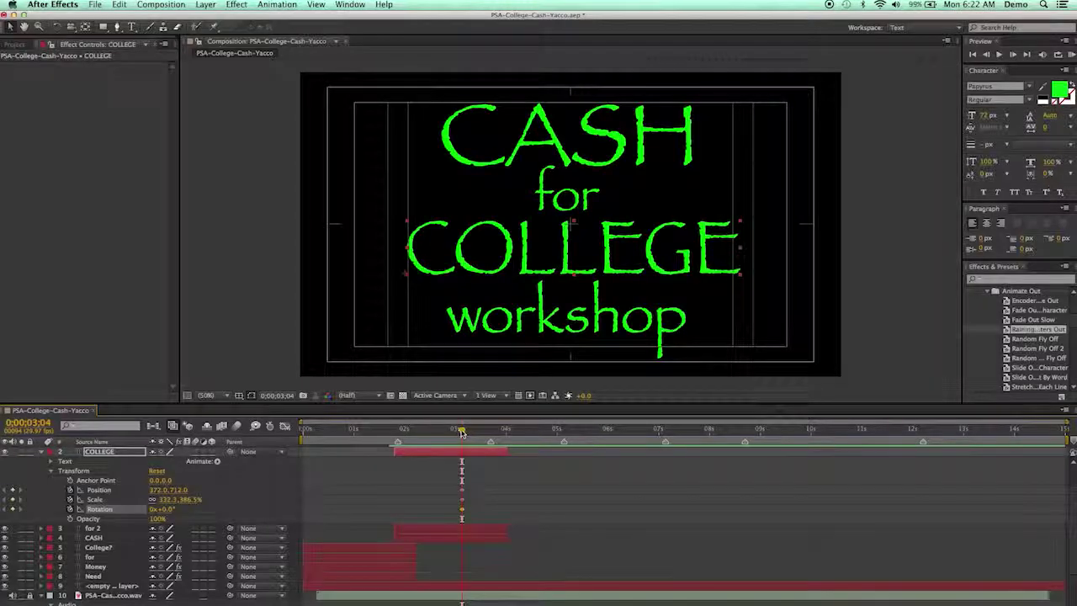
Step: At 0;00;02;05, move the word COLLEGE horizontally out past the frame's right edge to about 1911, 712
{"action": "left_click_drag", "start_coordinate": [461, 431], "coordinate": [412, 431]}
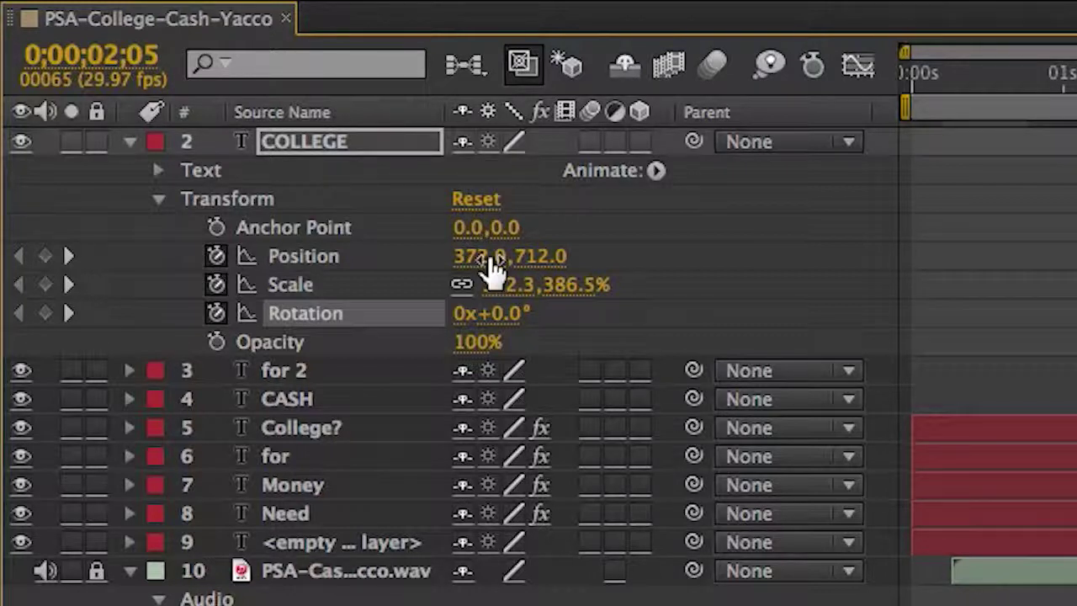
{"action": "left_click_drag", "start_coordinate": [492, 267], "coordinate": [384, 247]}
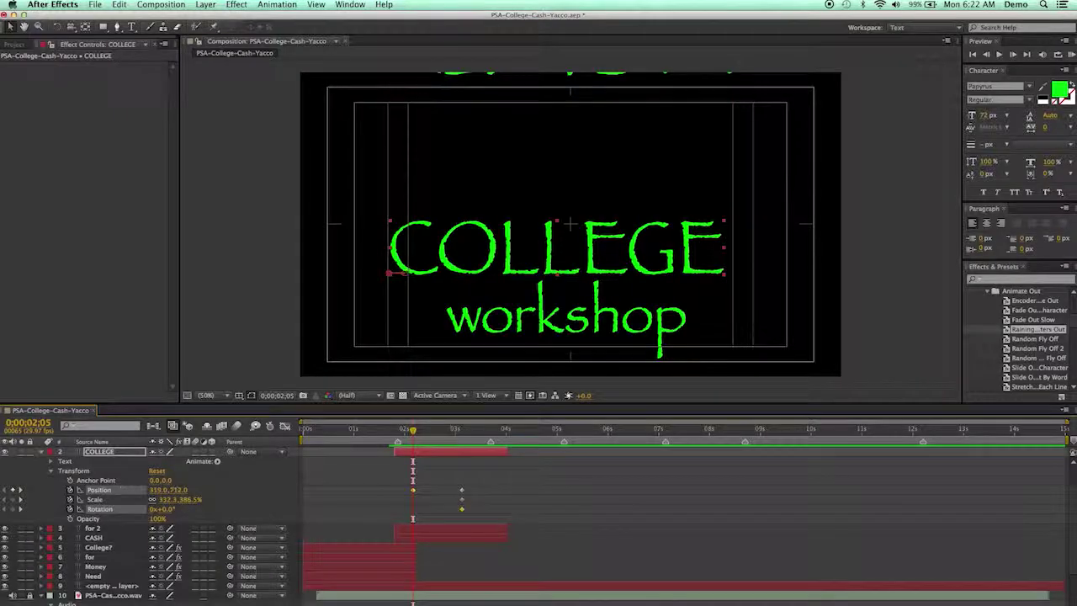
{"action": "left_click_drag", "start_coordinate": [168, 490], "coordinate": [1002, 474]}
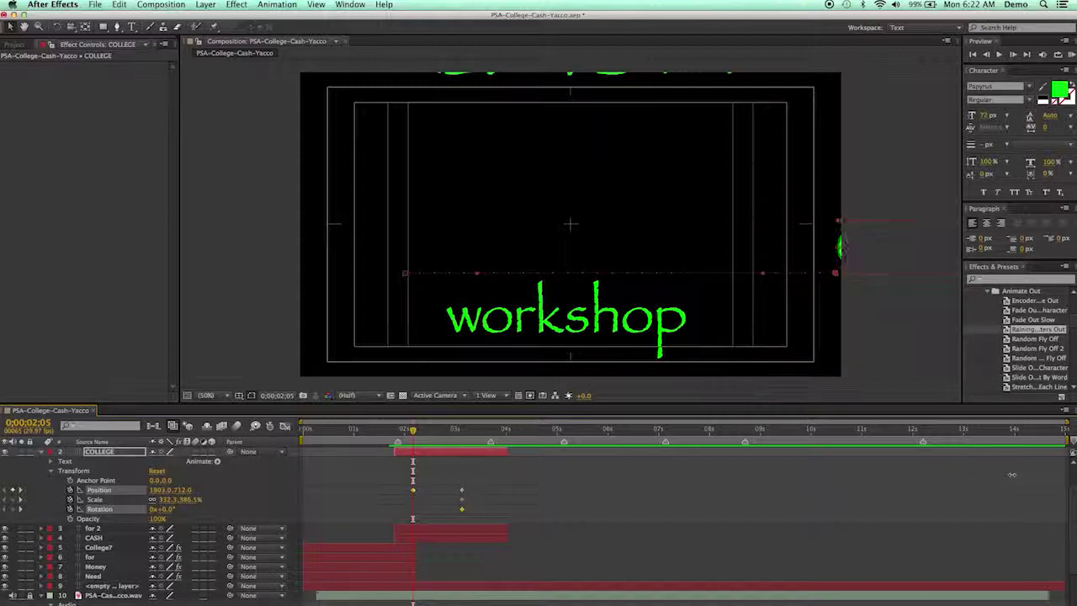
{"action": "left_click_drag", "start_coordinate": [1014, 474], "coordinate": [1014, 478]}
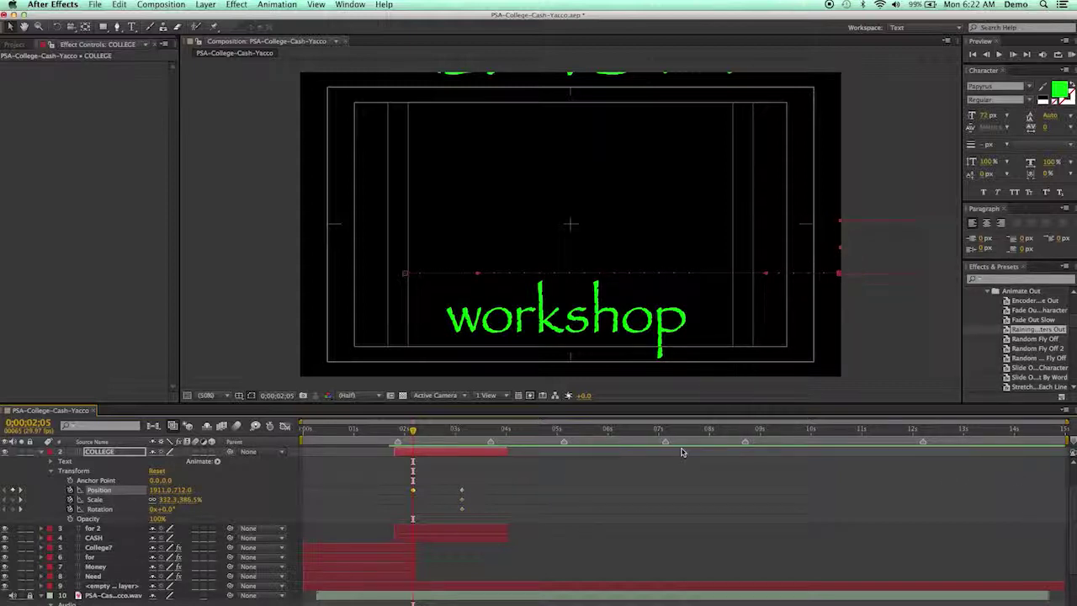
Step: Preview the COLLEGE entrance animation from about 0;00;01;17
{"action": "left_click_drag", "start_coordinate": [410, 434], "coordinate": [385, 434]}
{"action": "key", "text": "space"}
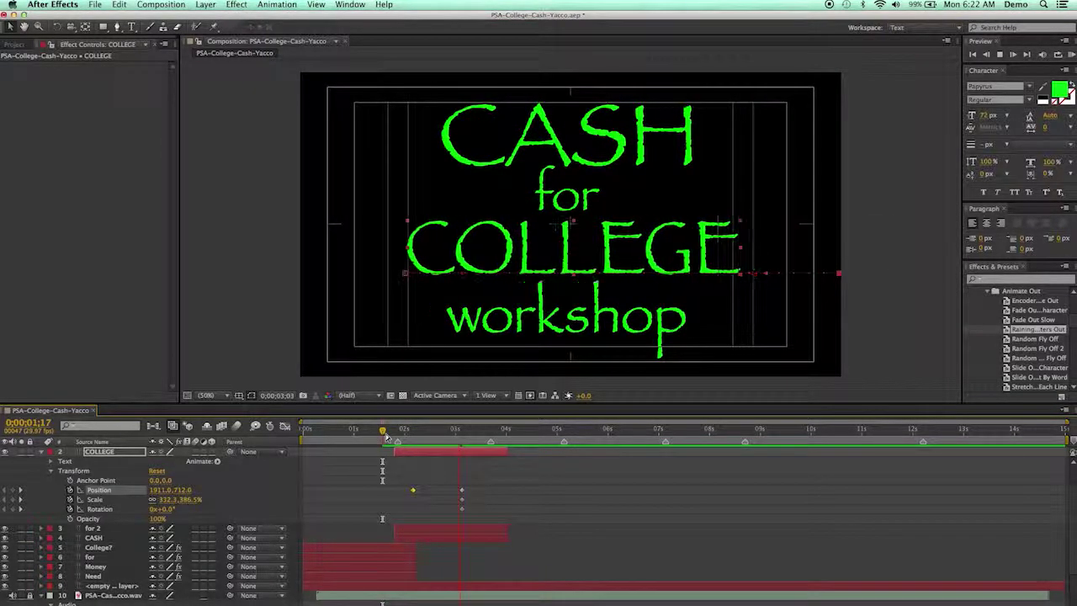
{"action": "key", "text": "space"}
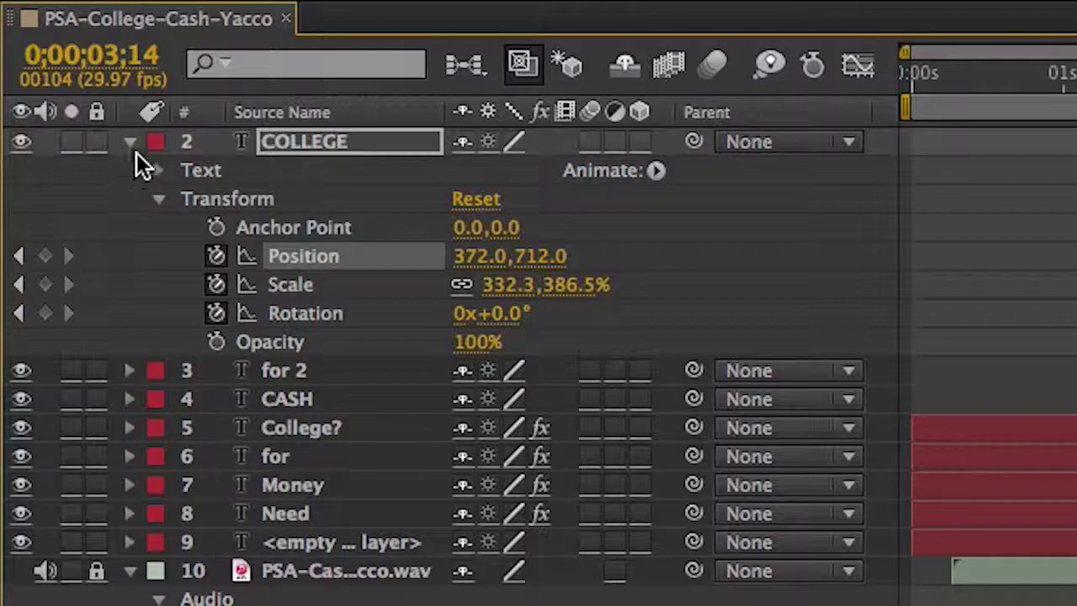
Step: Collapse the COLLEGE layer and enable keyframing of the workshop layer's Position, Scale and Rotation at 0;00;03;17
{"action": "left_click", "coordinate": [135, 144]}
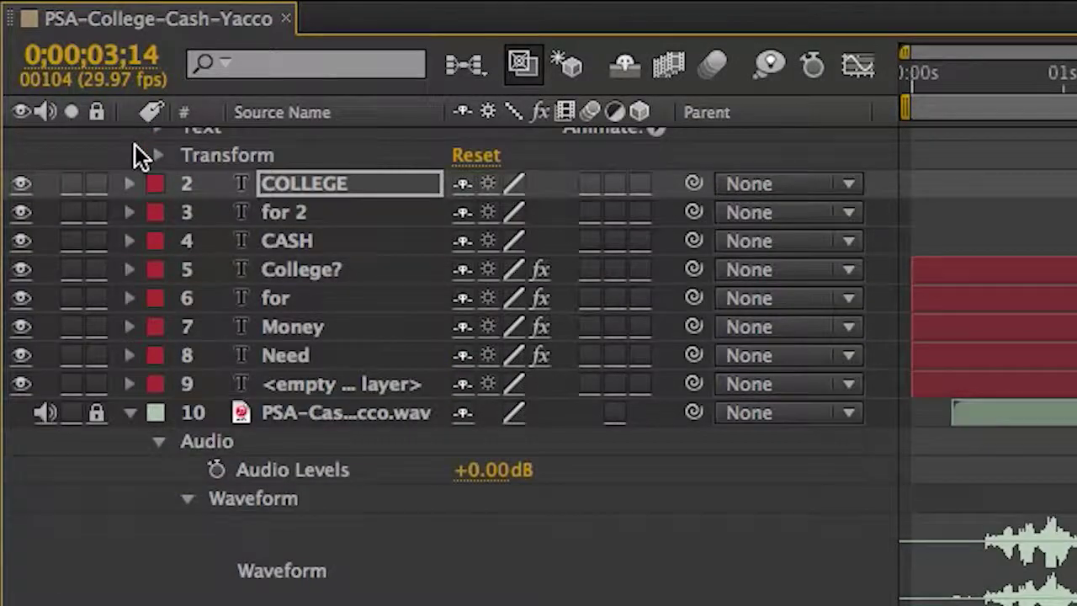
{"action": "scroll", "coordinate": [188, 220], "scroll_direction": "up", "scroll_amount": 1}
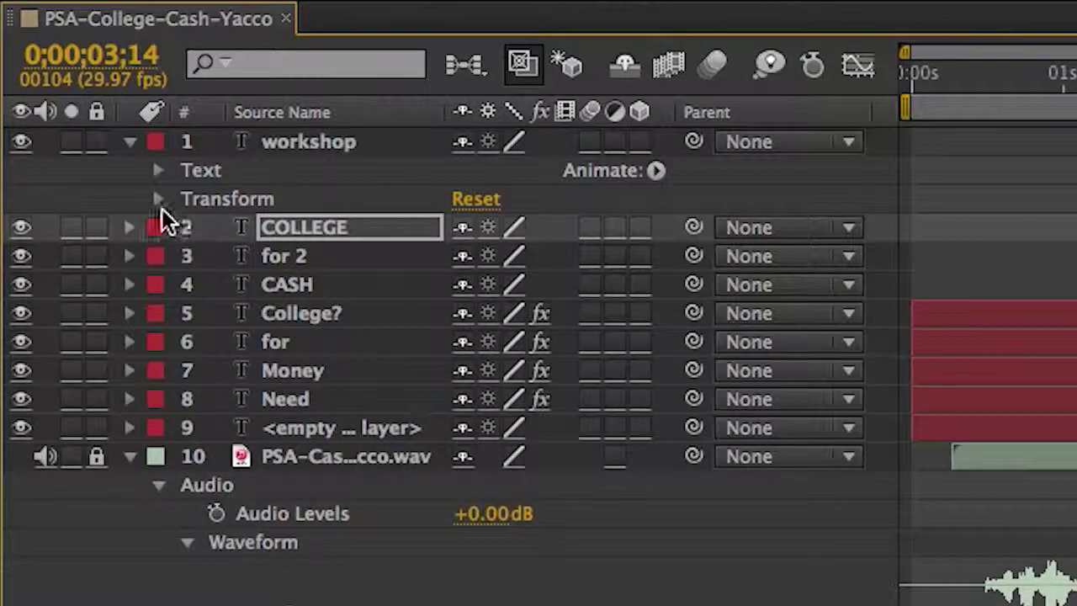
{"action": "left_click", "coordinate": [161, 208]}
{"action": "left_click", "coordinate": [159, 200]}
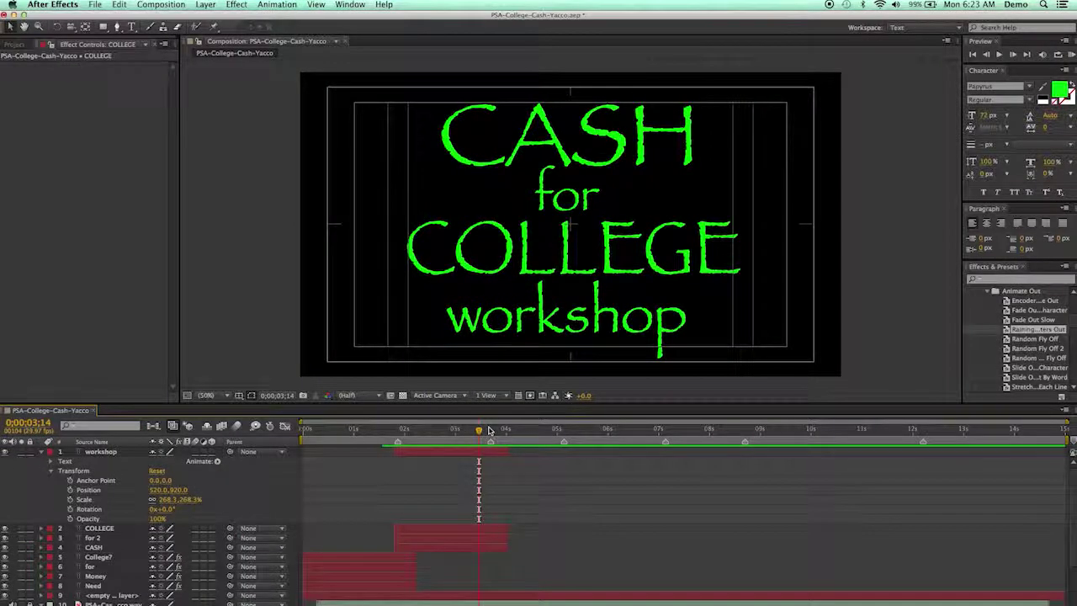
{"action": "mouse_move", "coordinate": [479, 430]}
{"action": "left_mouse_down"}
{"action": "mouse_move", "coordinate": [449, 433]}
{"action": "mouse_move", "coordinate": [485, 440]}
{"action": "left_mouse_up"}
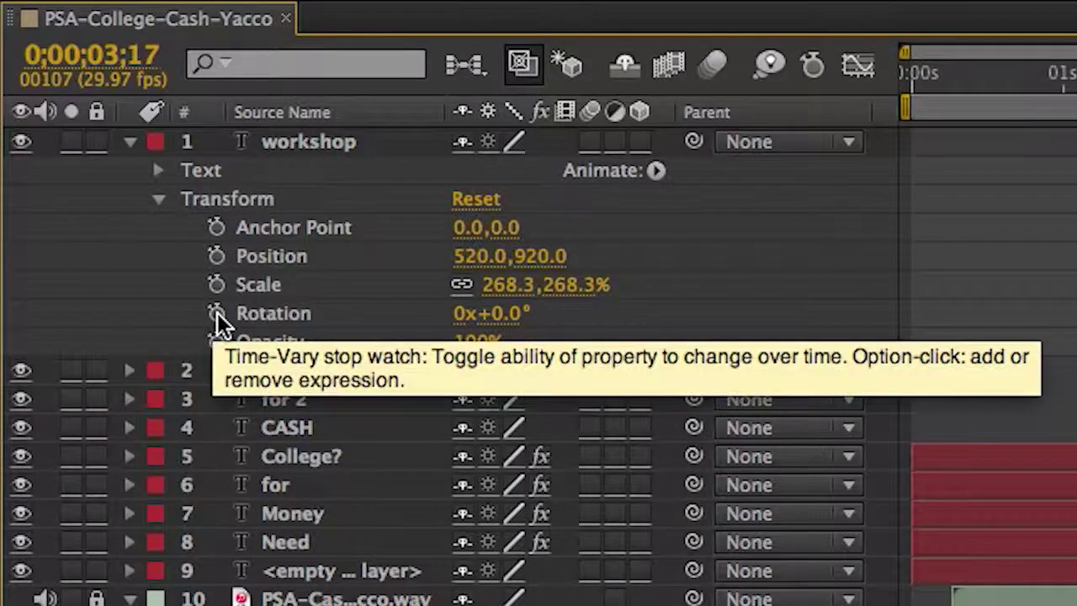
{"action": "left_click", "coordinate": [217, 312]}
{"action": "left_click", "coordinate": [210, 283]}
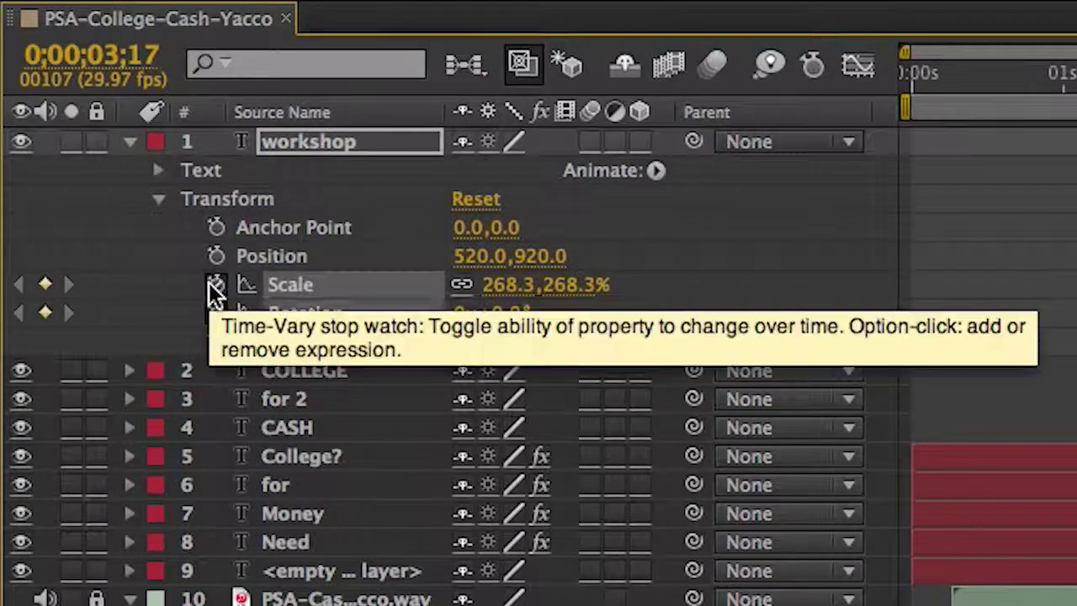
{"action": "left_click", "coordinate": [217, 254]}
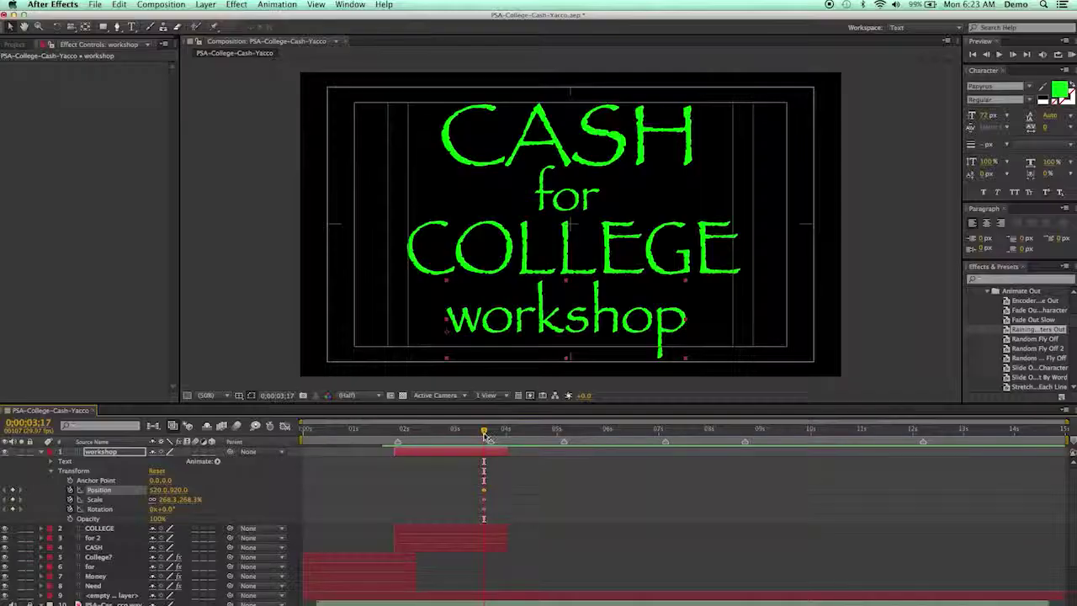
Step: At 0;00;02;11, enlarge the word workshop to about 521.4% and move it below the frame to about 138, 1456
{"action": "left_click_drag", "start_coordinate": [485, 435], "coordinate": [424, 436]}
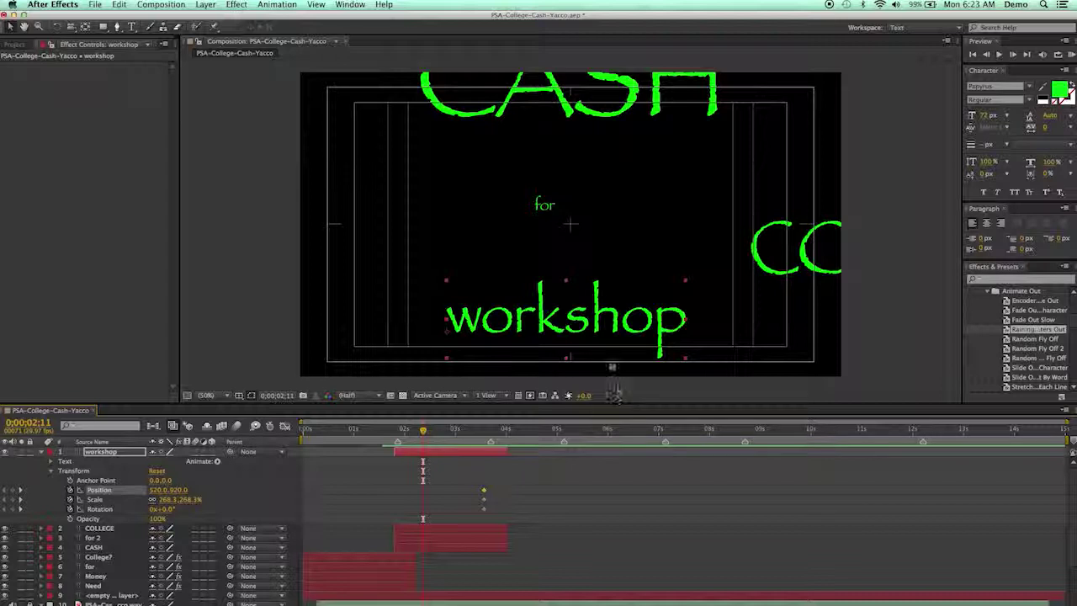
{"action": "left_click_drag", "start_coordinate": [687, 360], "coordinate": [914, 413]}
{"action": "left_click_drag", "start_coordinate": [720, 317], "coordinate": [611, 459]}
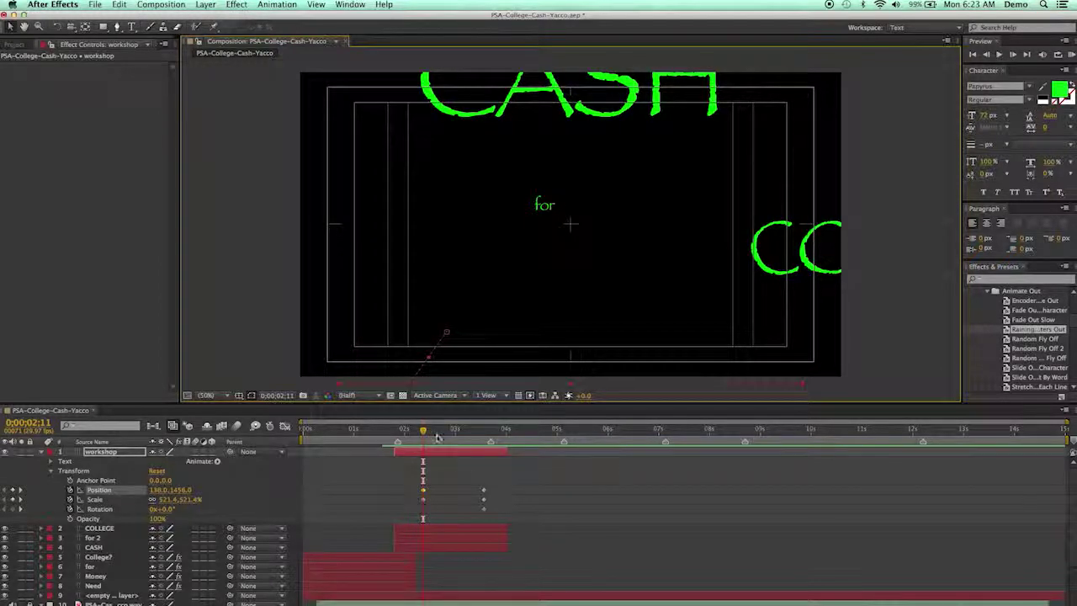
Step: Preview the four-word entrance animation from about 0;00;01;23, then run a RAM preview of the composition
{"action": "left_click_drag", "start_coordinate": [424, 433], "coordinate": [394, 433]}
{"action": "key", "text": "space"}
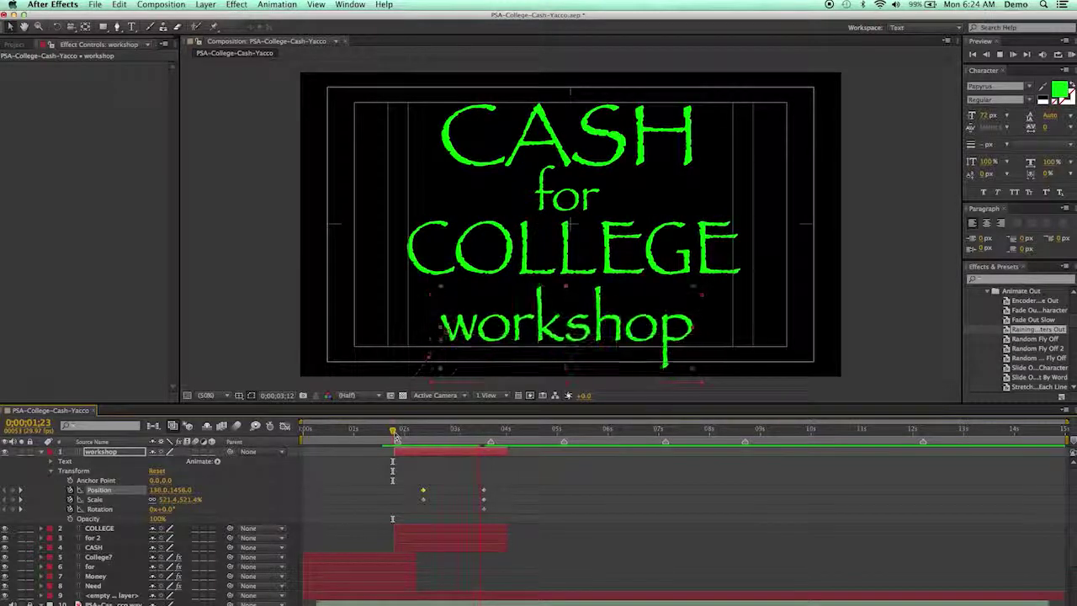
{"action": "key", "text": "space"}
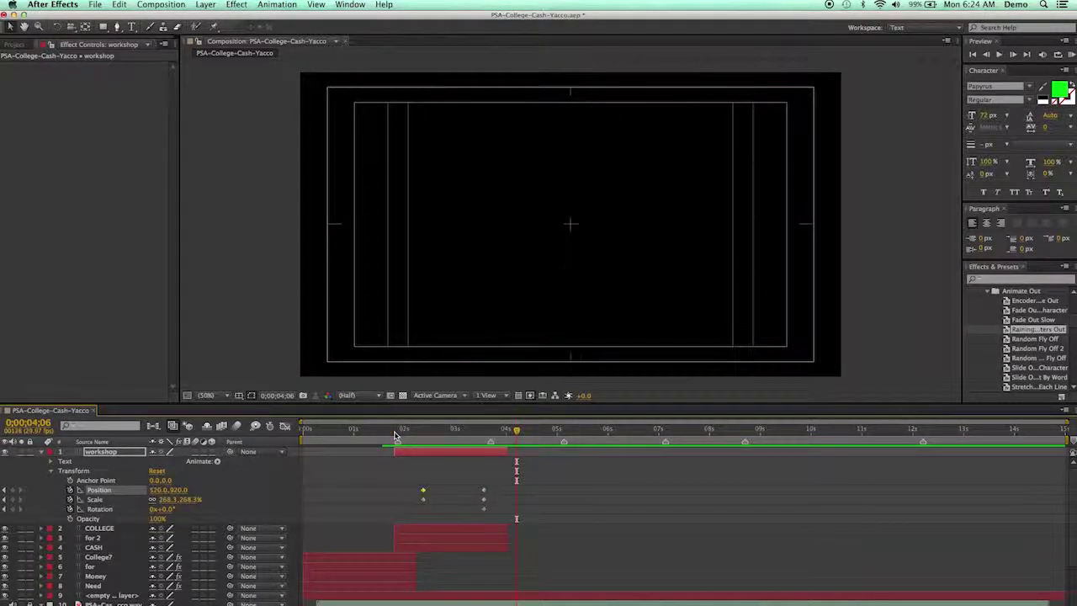
{"action": "left_click_drag", "start_coordinate": [516, 430], "coordinate": [411, 432]}
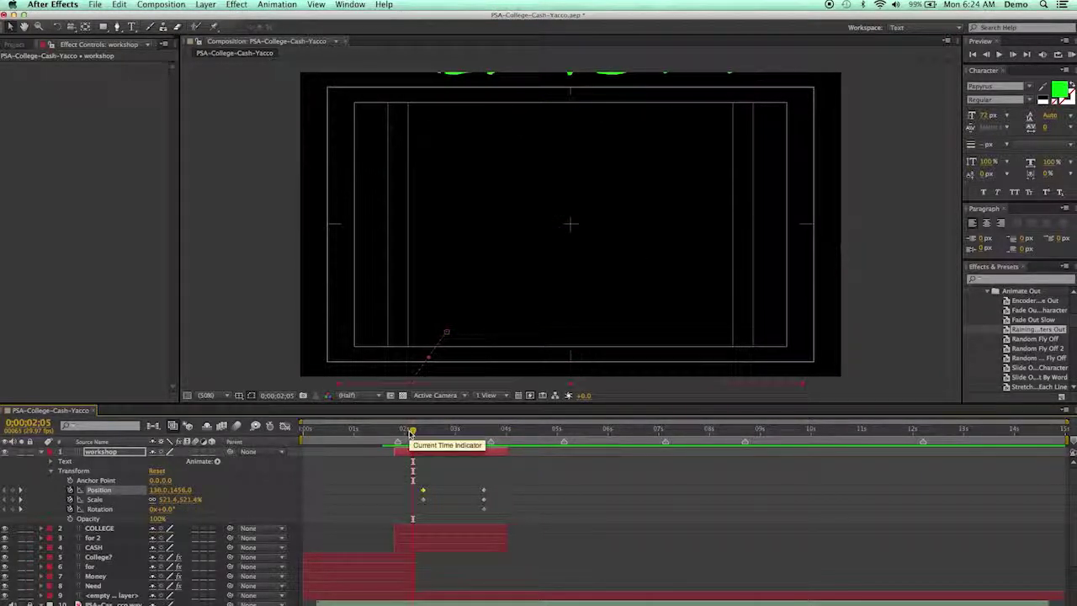
{"action": "key", "text": "KP_0"}
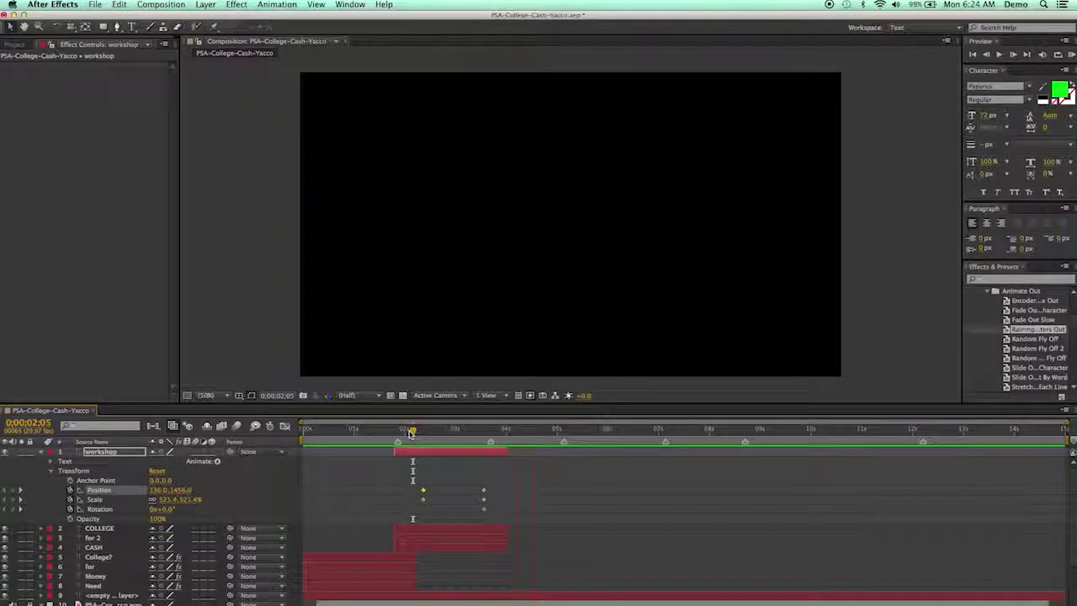
Step: Mark the time 0;00;05;04 in the composition and collapse the workshop layer's properties
{"action": "left_click_drag", "start_coordinate": [410, 432], "coordinate": [548, 430]}
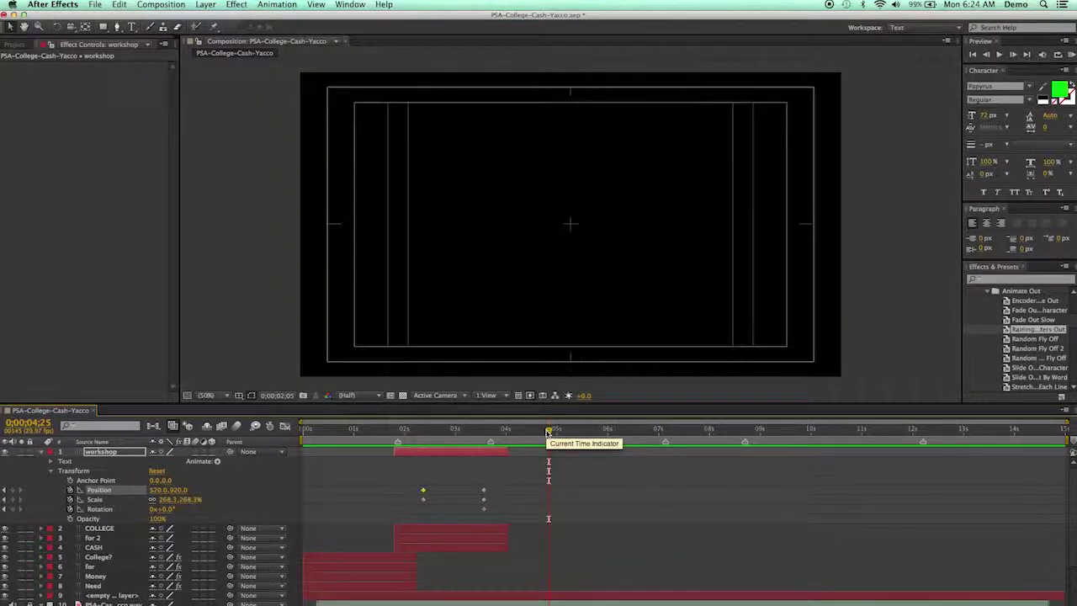
{"action": "left_click_drag", "start_coordinate": [548, 432], "coordinate": [564, 434]}
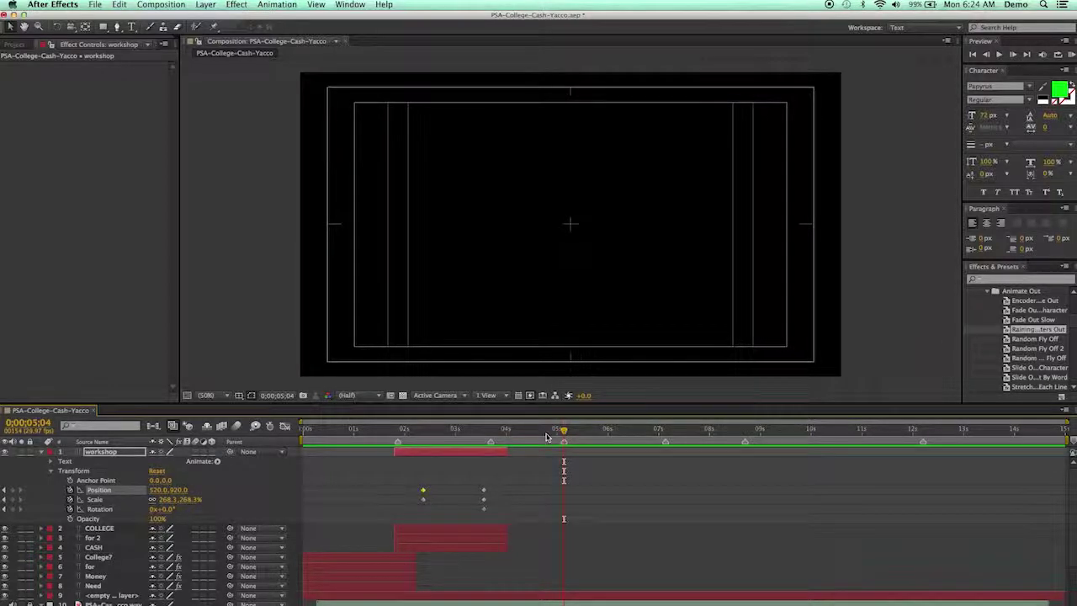
{"action": "left_click", "coordinate": [44, 453]}
Step: Extend the workshop, COLLEGE, for 2 and CASH layers together so they end at about 0;00;05;09
{"action": "left_click", "coordinate": [480, 451]}
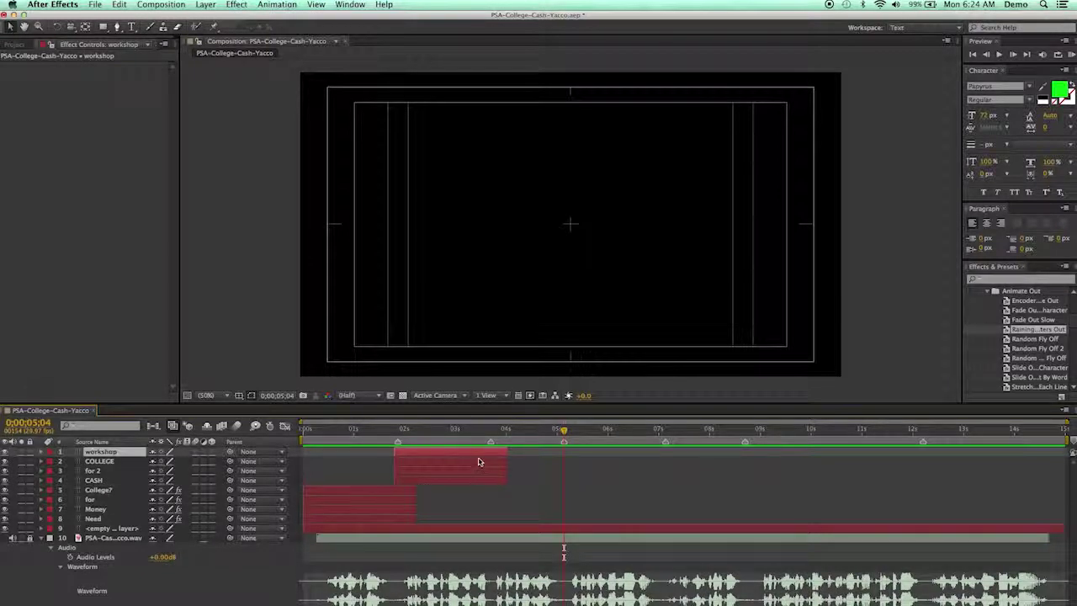
{"action": "left_click", "coordinate": [479, 461], "text": "shift"}
{"action": "left_click", "coordinate": [475, 473], "text": "shift"}
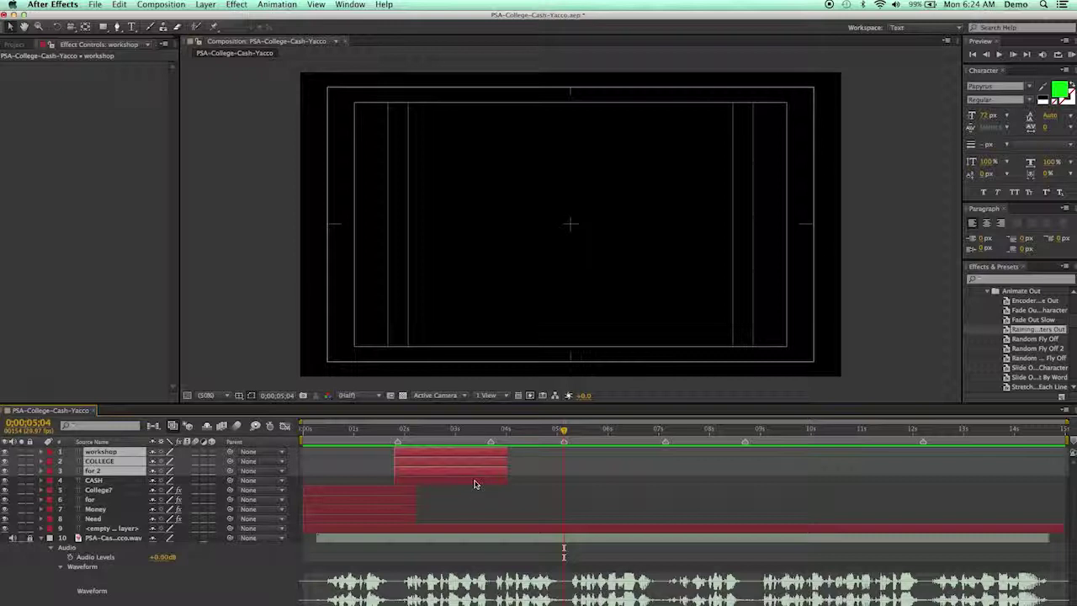
{"action": "left_click", "coordinate": [474, 483], "text": "shift"}
{"action": "left_click_drag", "start_coordinate": [508, 455], "coordinate": [567, 457]}
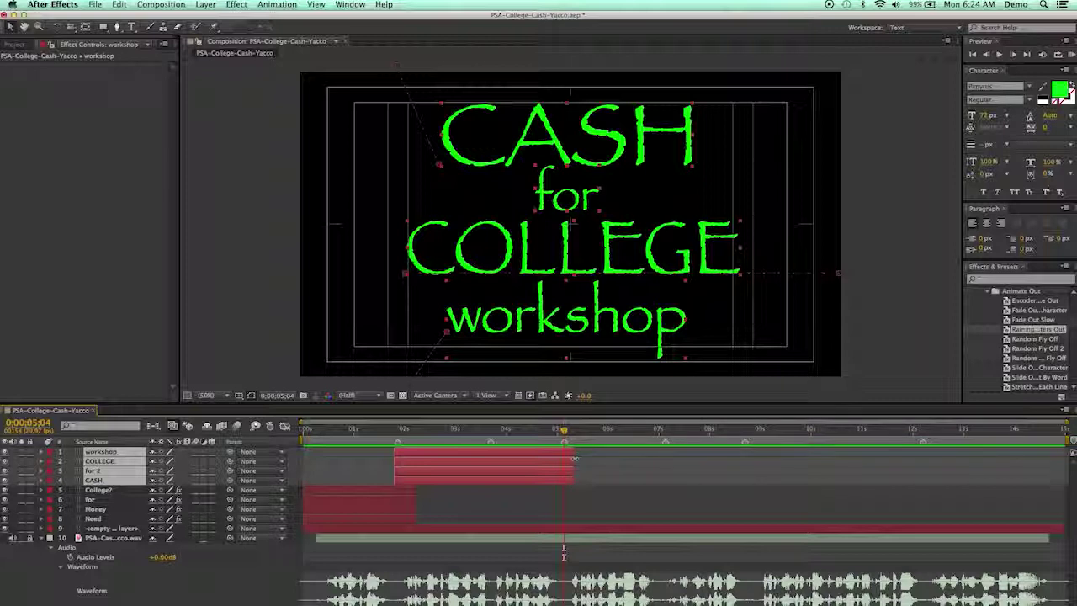
Step: At 0;00;05;04, expand the four selected text layers and enable Opacity keyframing on them at 100%
{"action": "left_click", "coordinate": [559, 431]}
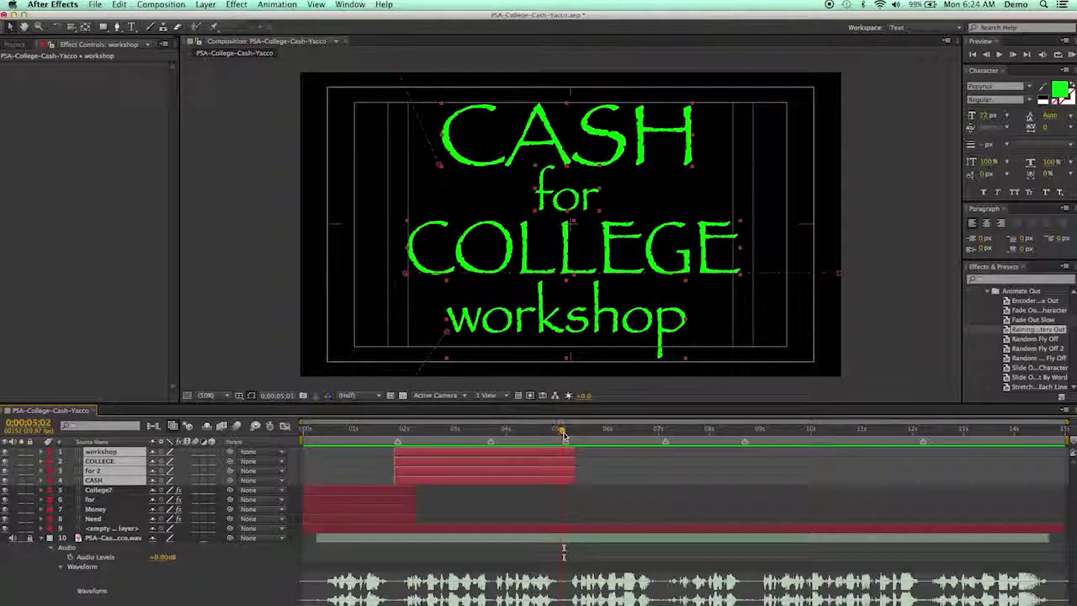
{"action": "left_click", "coordinate": [564, 431]}
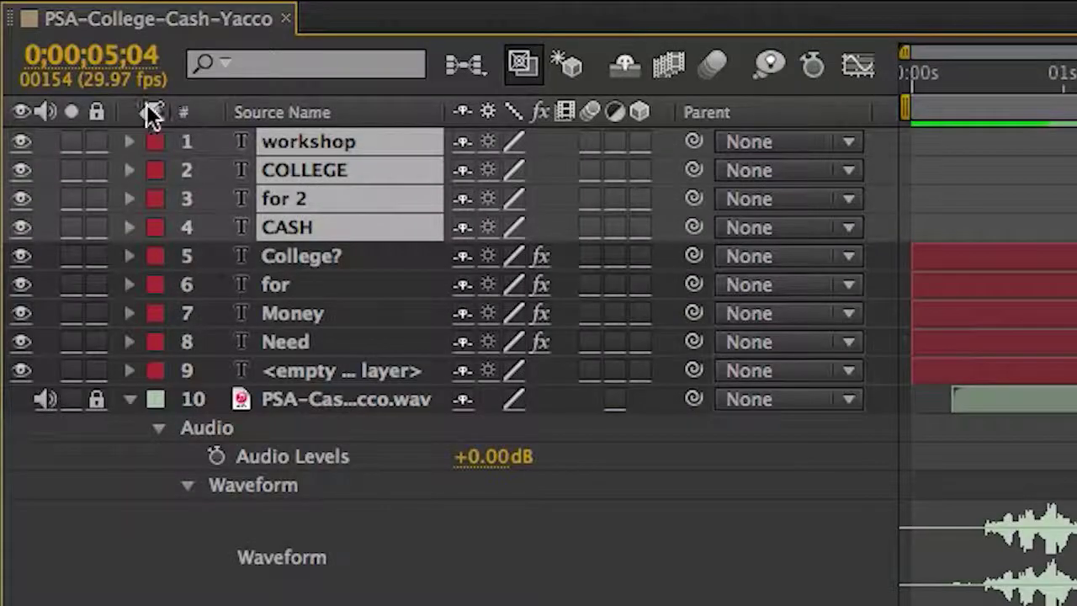
{"action": "left_click", "coordinate": [128, 141]}
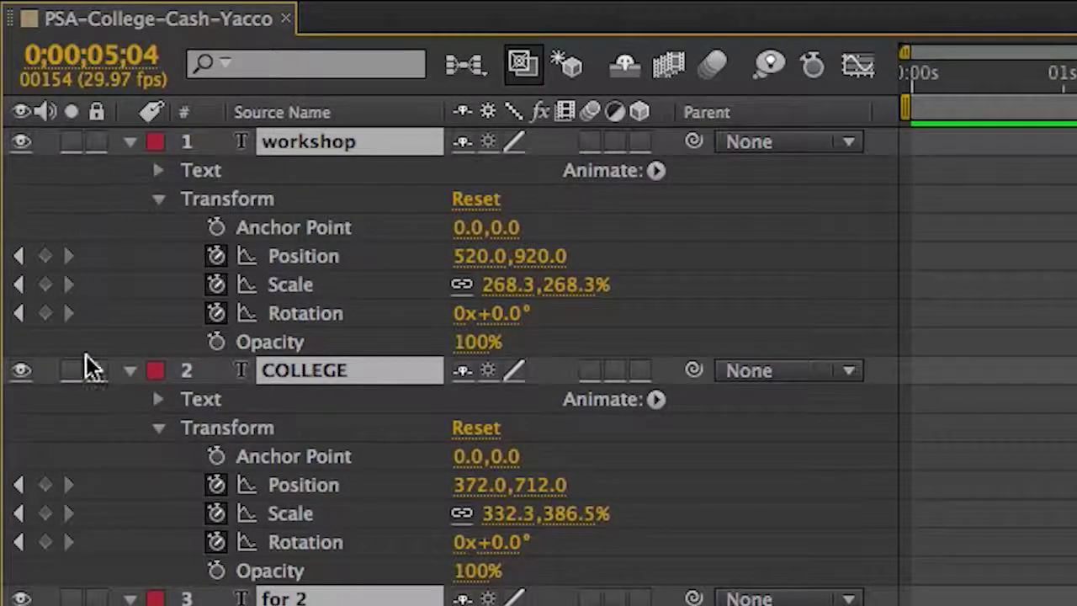
{"action": "left_click", "coordinate": [218, 341]}
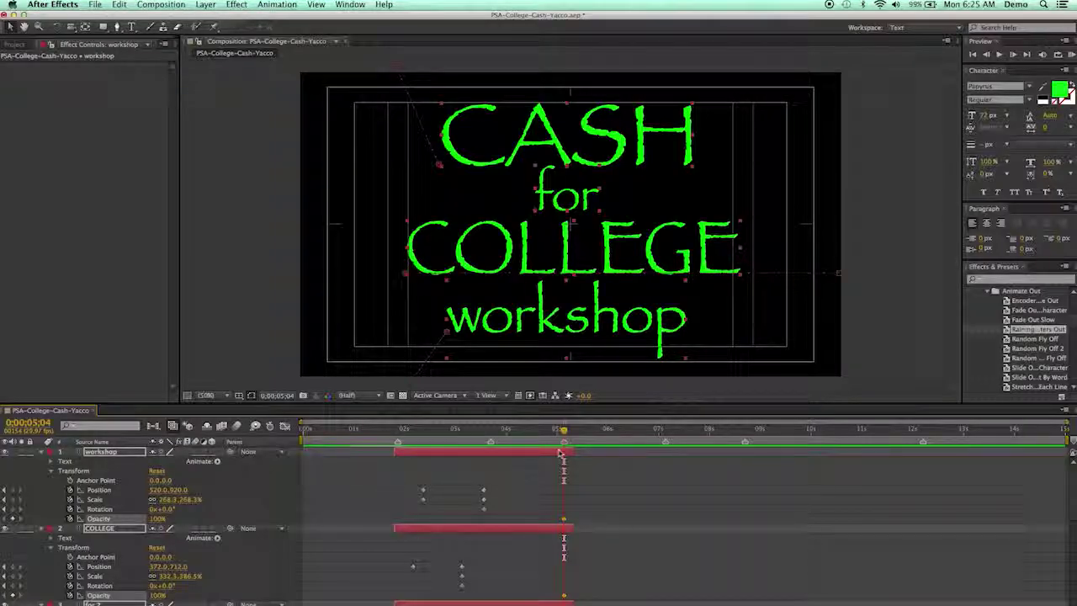
Step: At 0;00;05;09, set the Opacity of the four selected text layers to 0%
{"action": "left_click_drag", "start_coordinate": [567, 433], "coordinate": [575, 432]}
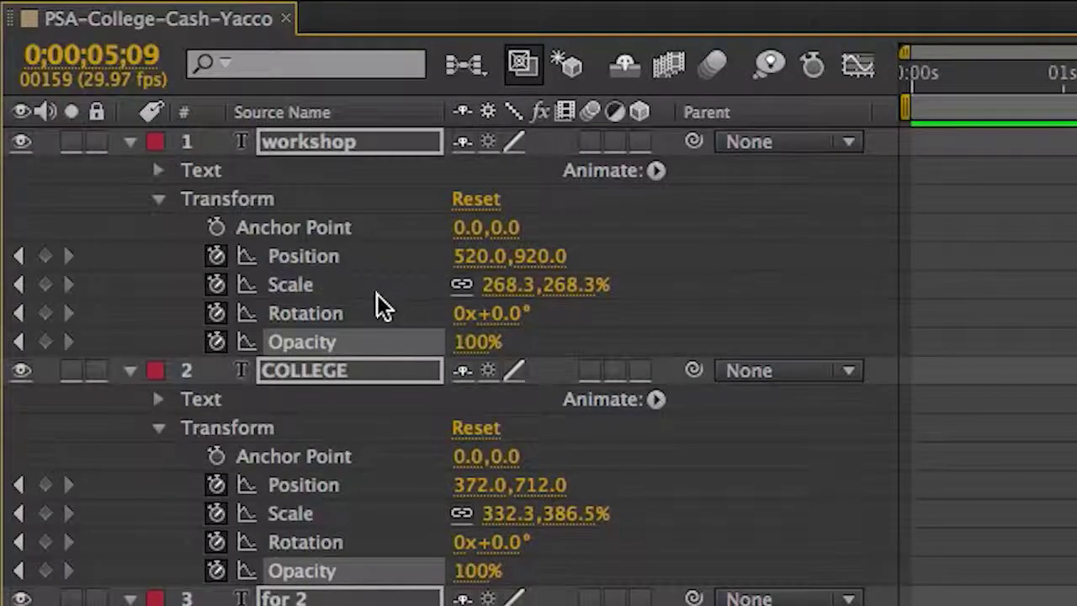
{"action": "left_click", "coordinate": [485, 344]}
{"action": "type", "text": "0"}
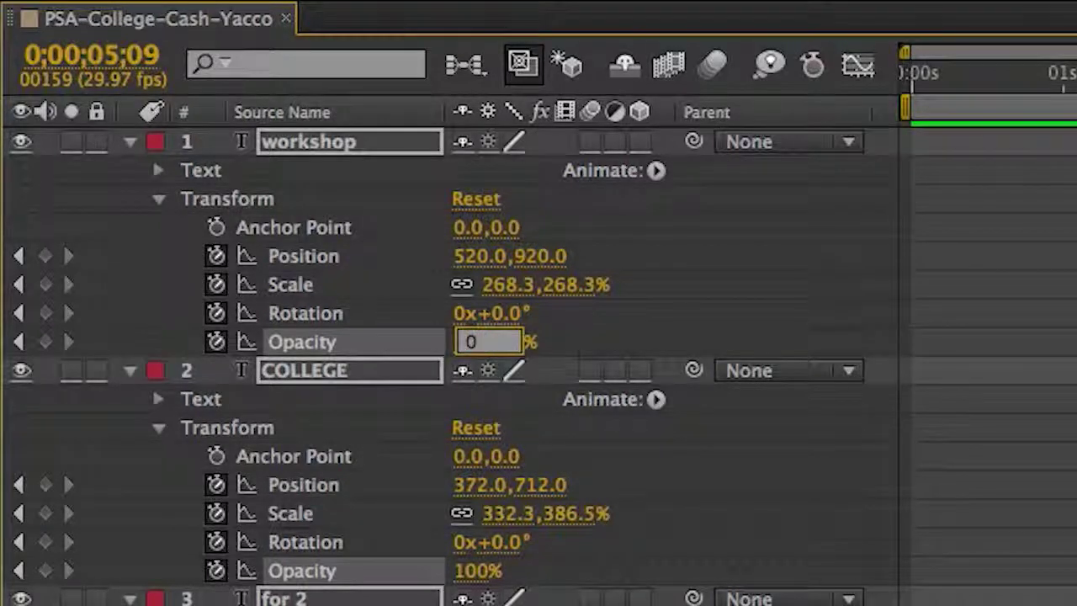
{"action": "key", "text": "Tab"}
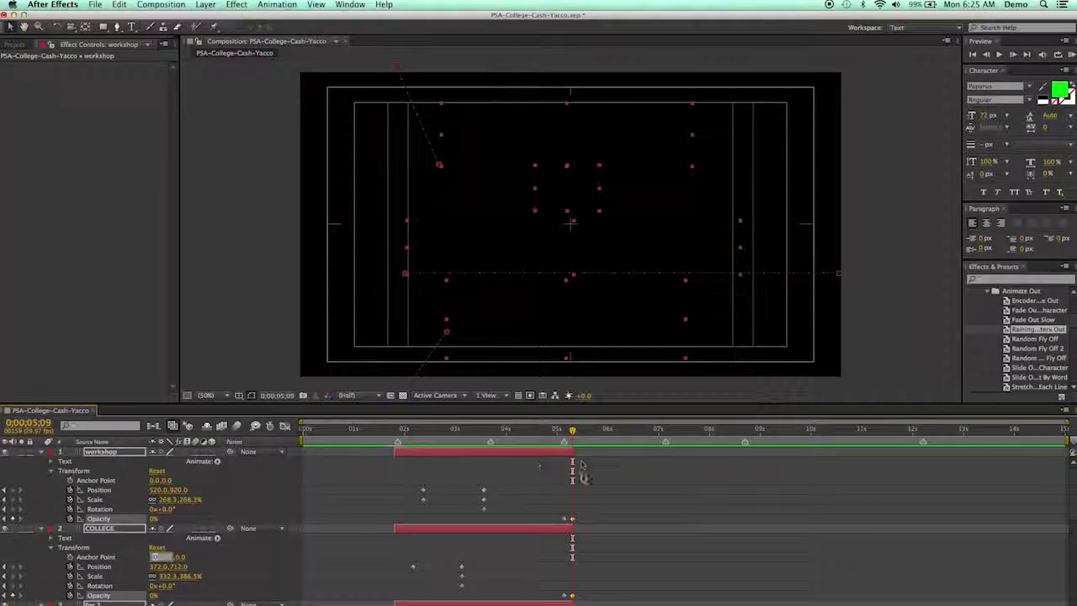
Step: Preview the fade-out from about 0;00;03;23, and scrub through the word entrances between about 0;00;02;16 and 0;00;03;10
{"action": "left_click_drag", "start_coordinate": [572, 431], "coordinate": [496, 431]}
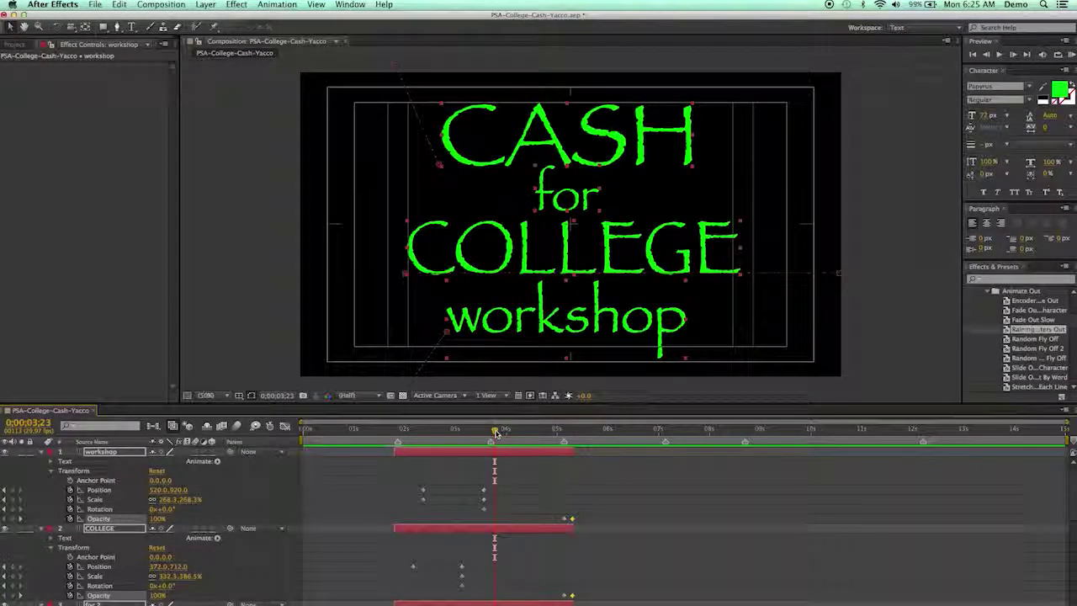
{"action": "key", "text": "space"}
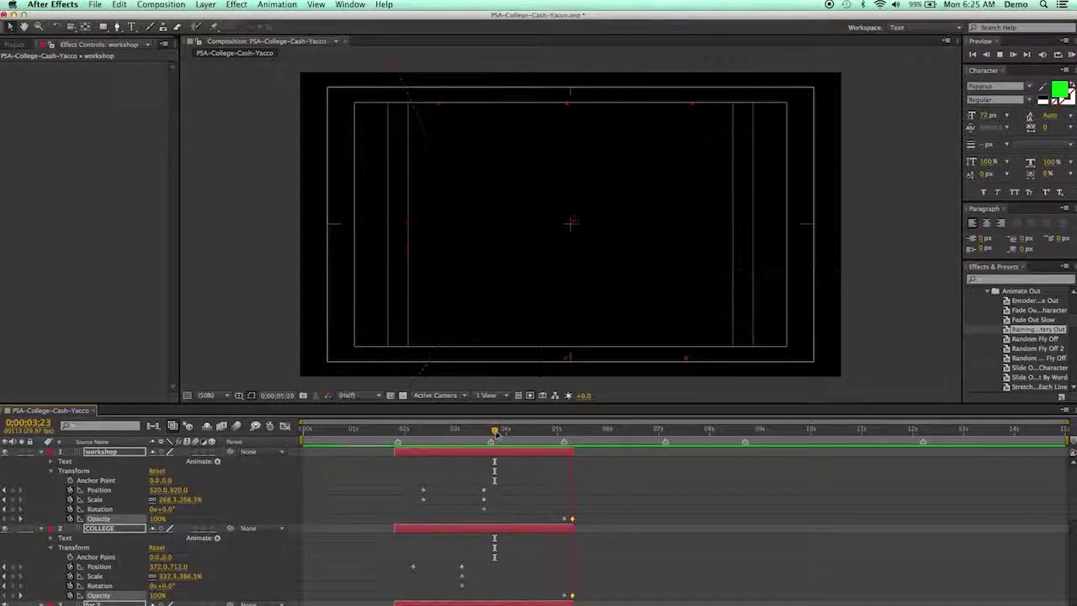
{"action": "key", "text": "space"}
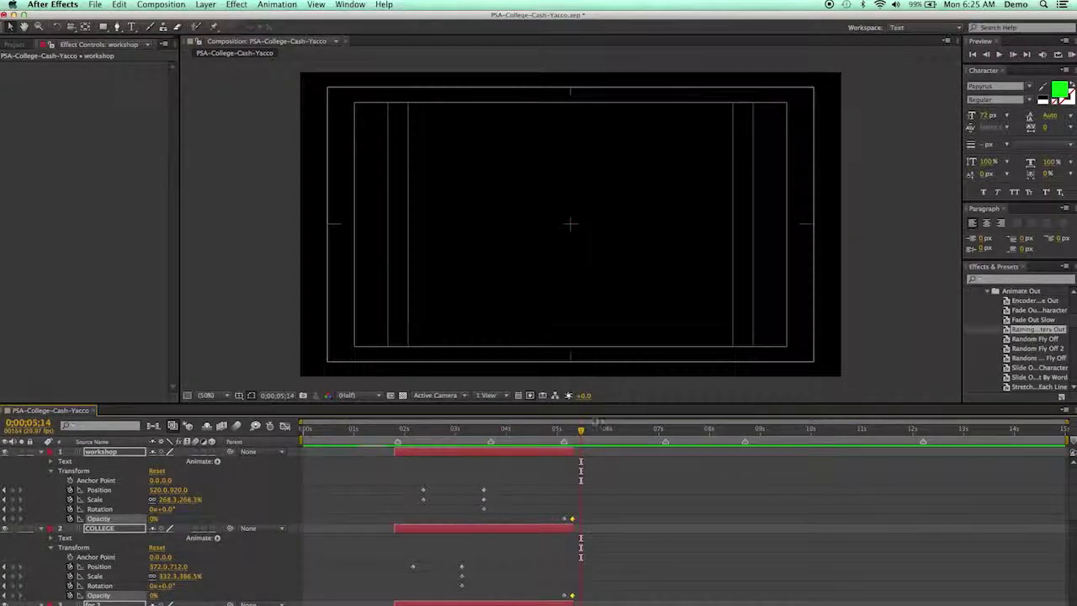
{"action": "left_click_drag", "start_coordinate": [581, 432], "coordinate": [431, 444]}
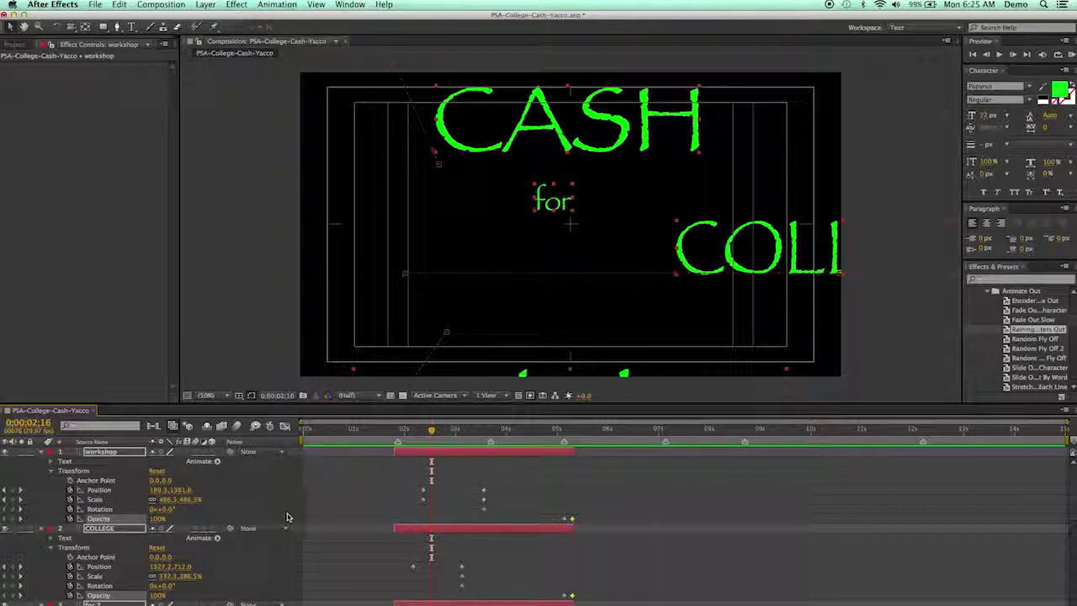
{"action": "left_click_drag", "start_coordinate": [433, 431], "coordinate": [473, 452]}
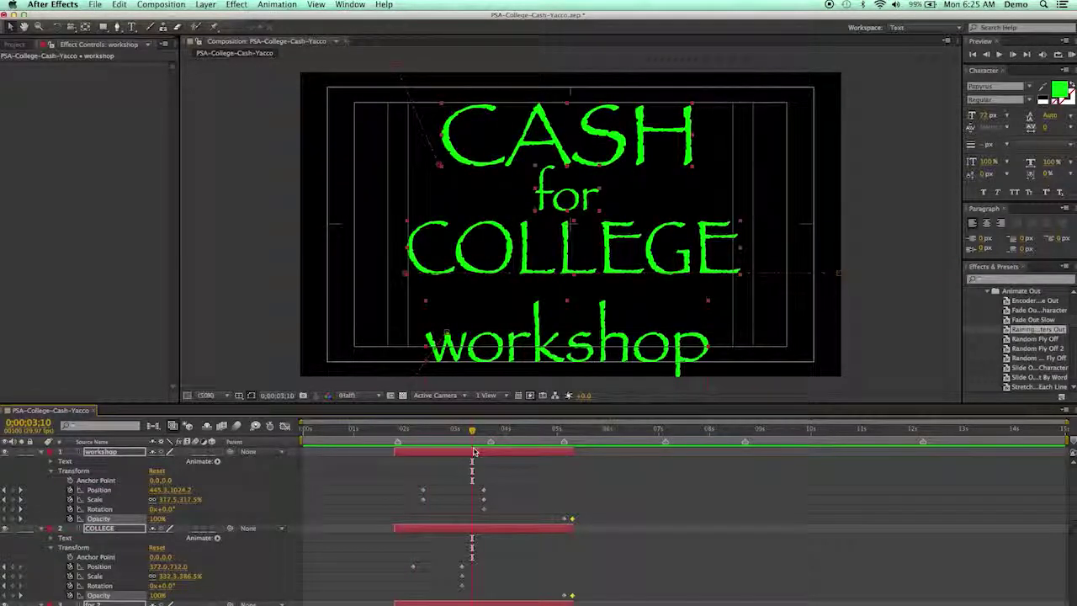